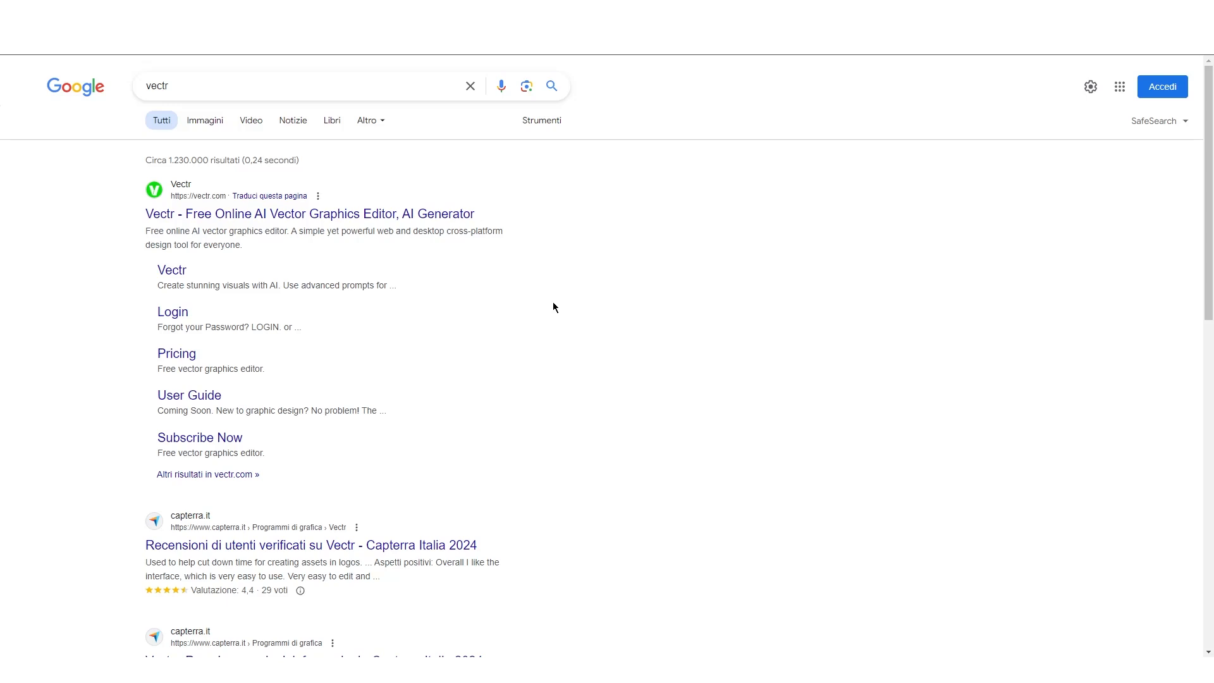
Step: Open the Vectr web editor from the search results and create a new 1080 × 1080 px artwork
left_click(414, 218)
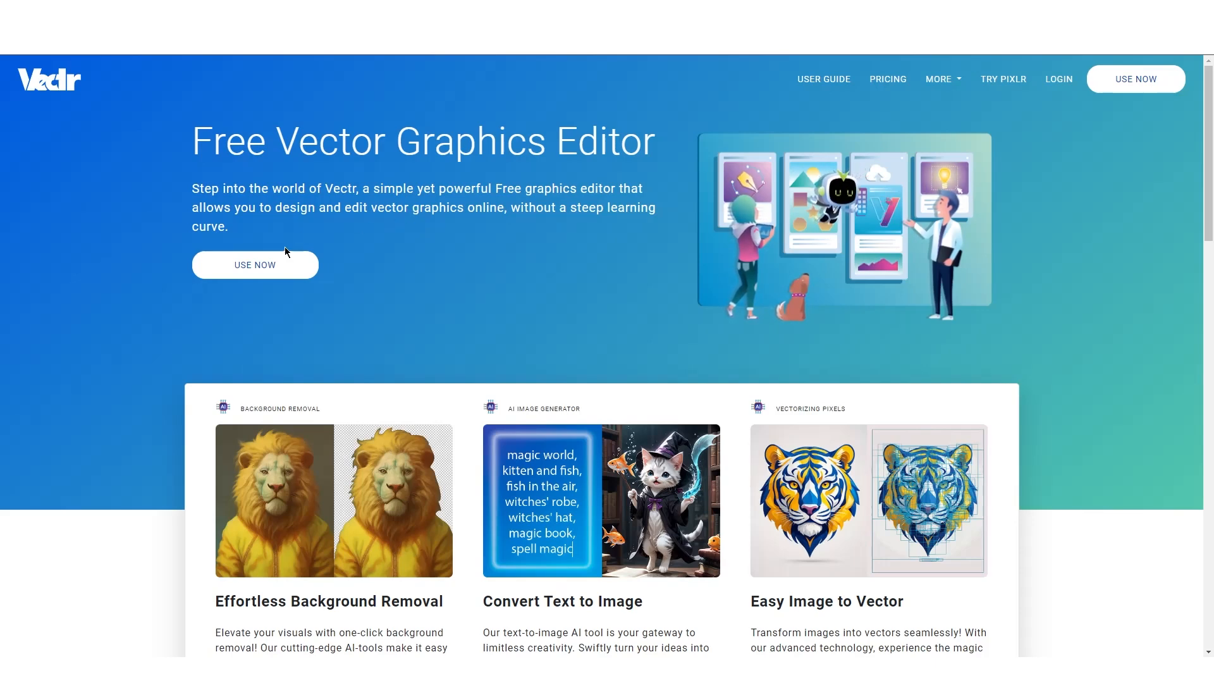
left_click(270, 266)
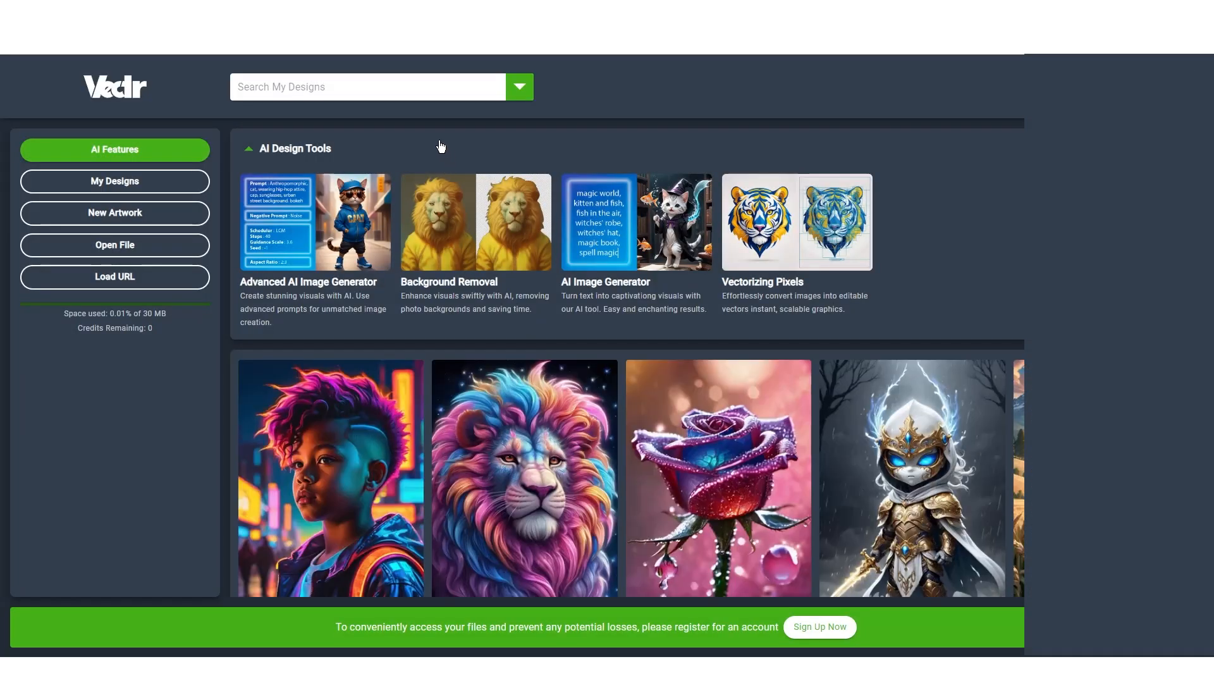
left_click(166, 217)
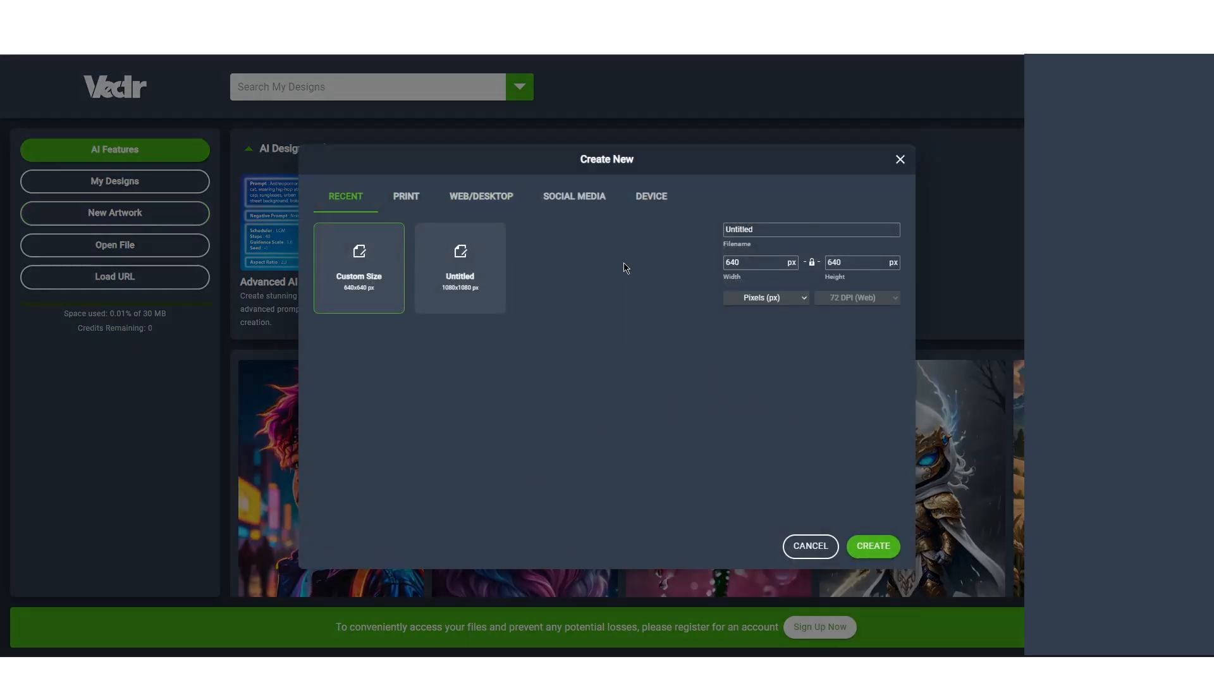
left_click(464, 259)
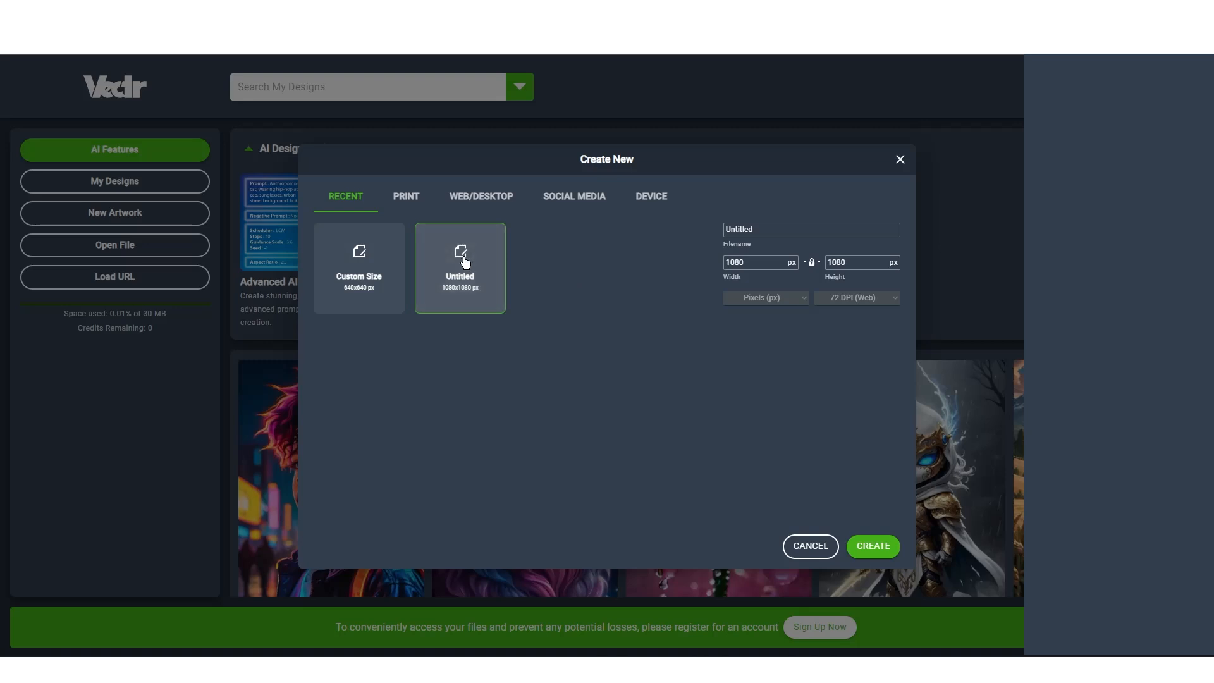
left_click(873, 547)
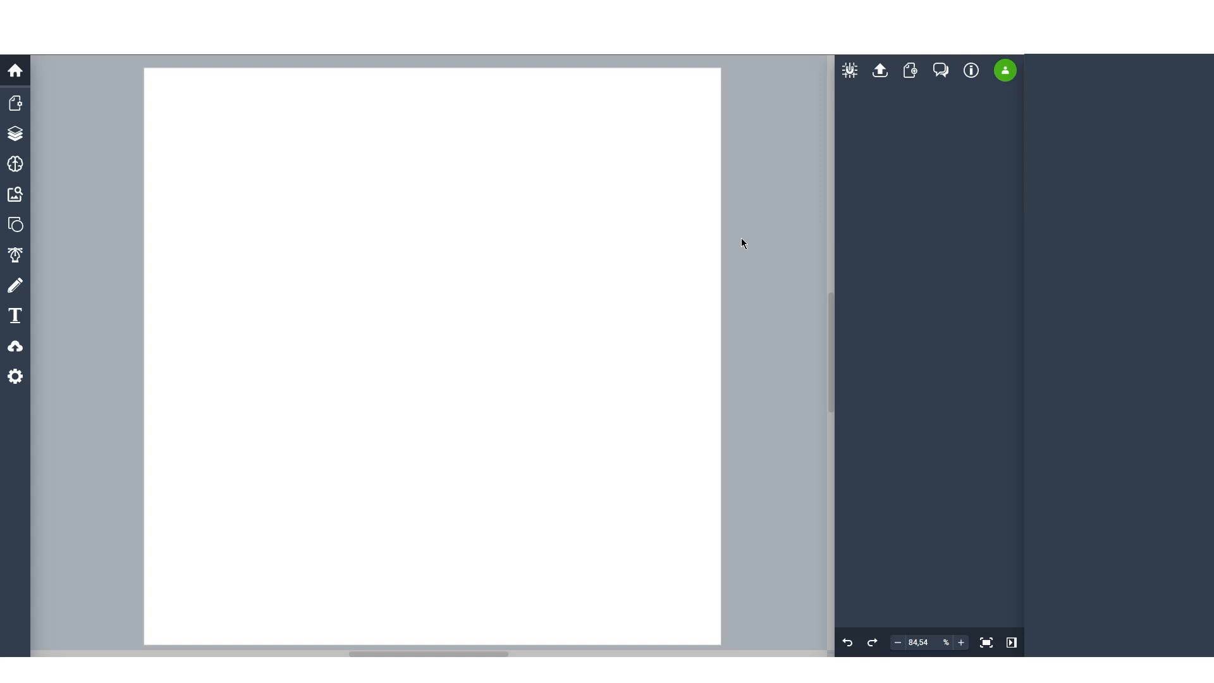
Step: Place a circle about 118 px in diameter in the upper middle of the page
key("p")
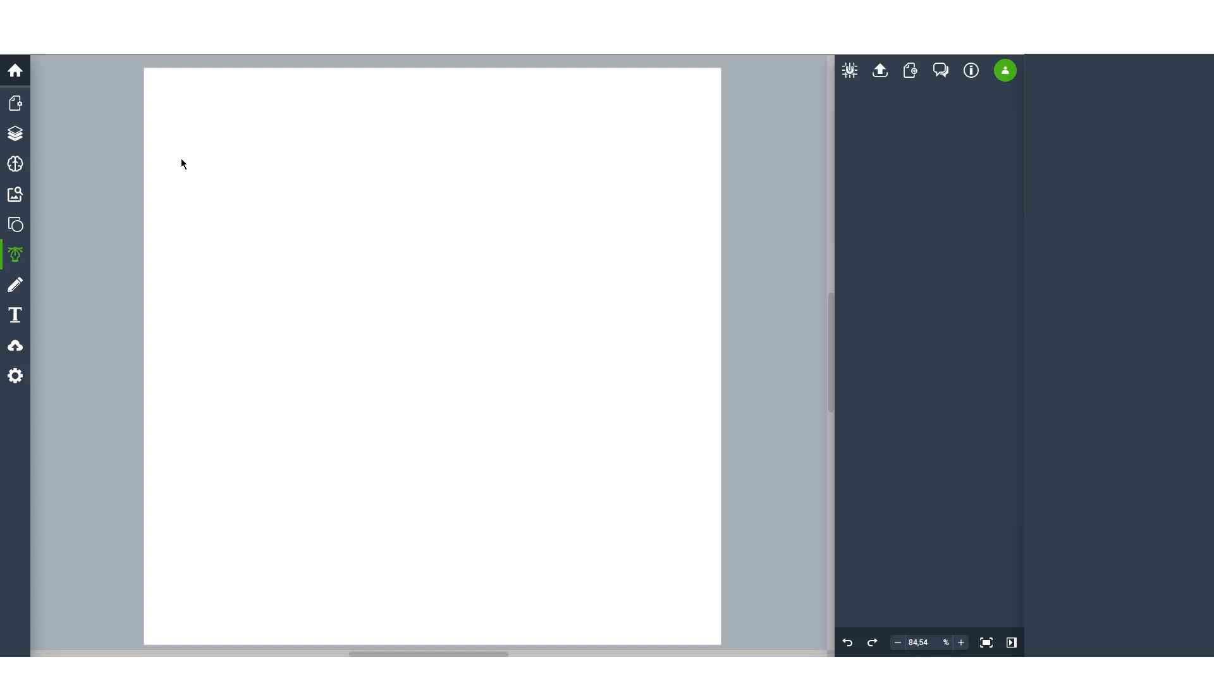
left_click(17, 230)
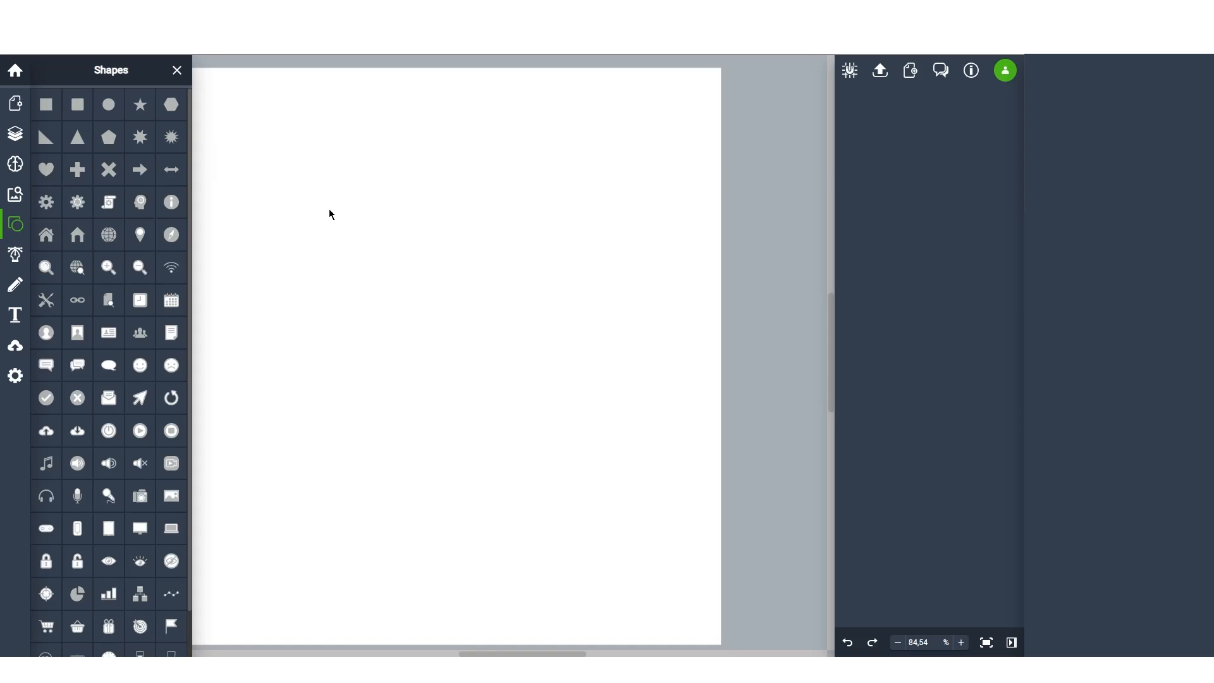
left_click(118, 103)
left_click(326, 138)
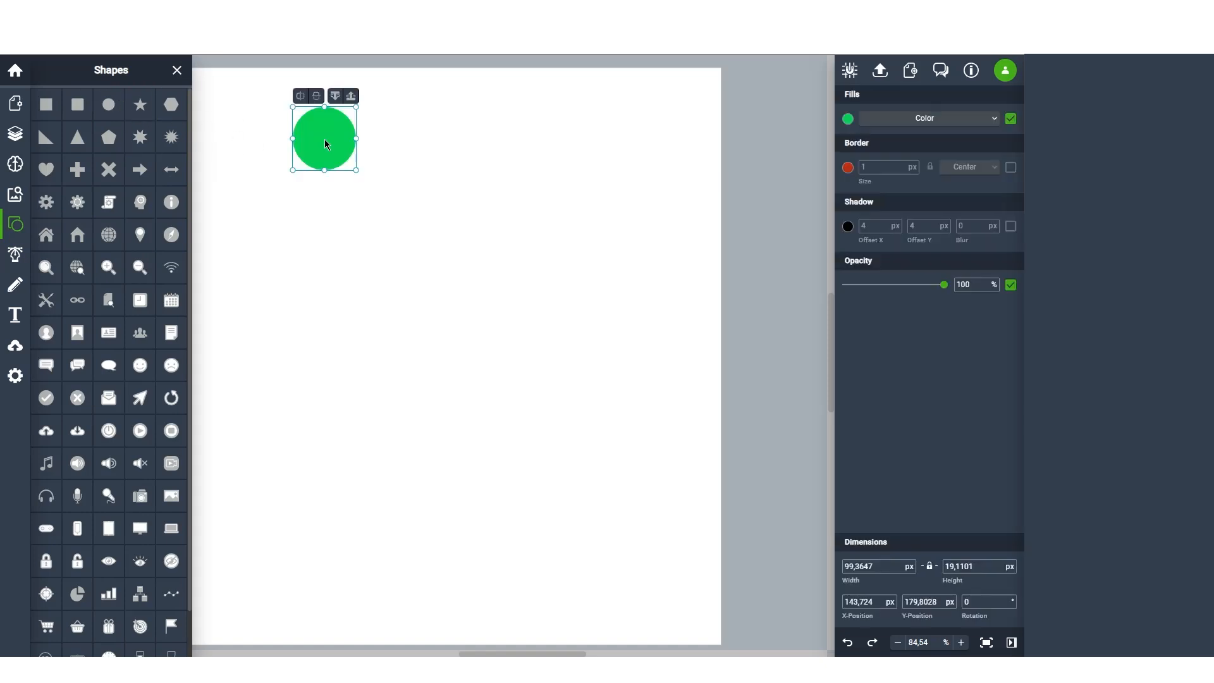
left_click_drag(332, 146, 380, 231)
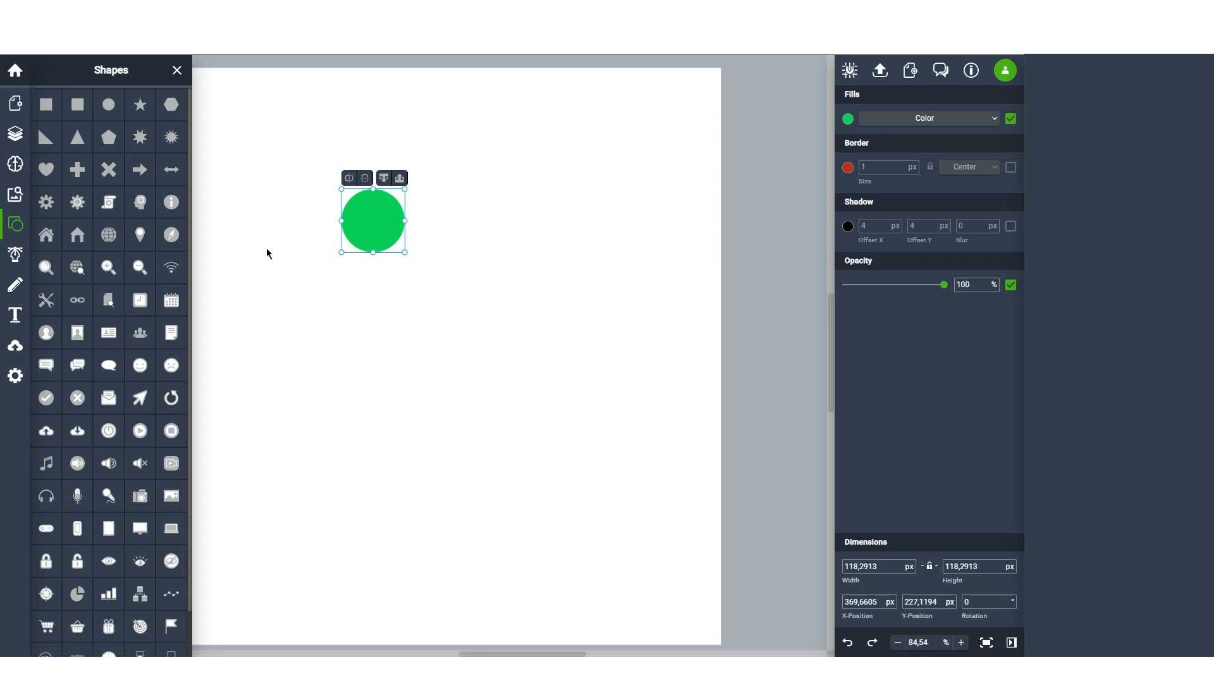
Step: Remove the circle's fill and enable its border with a size of 5 px
left_click(1011, 119)
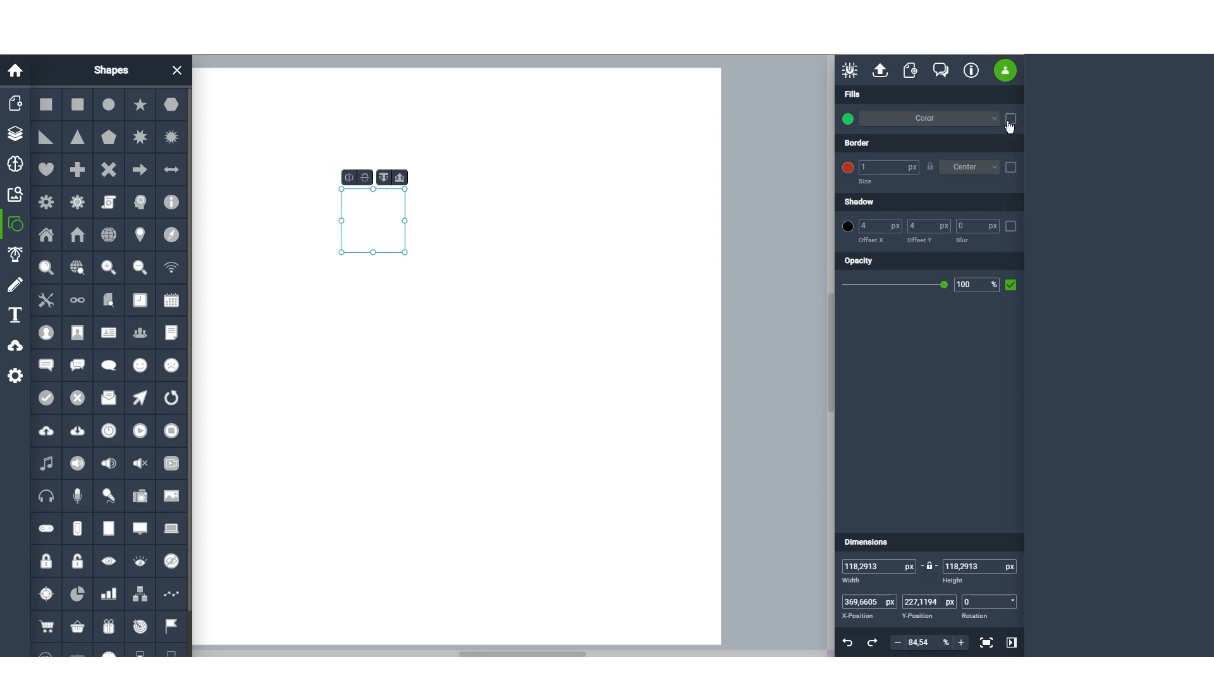
left_click(1010, 167)
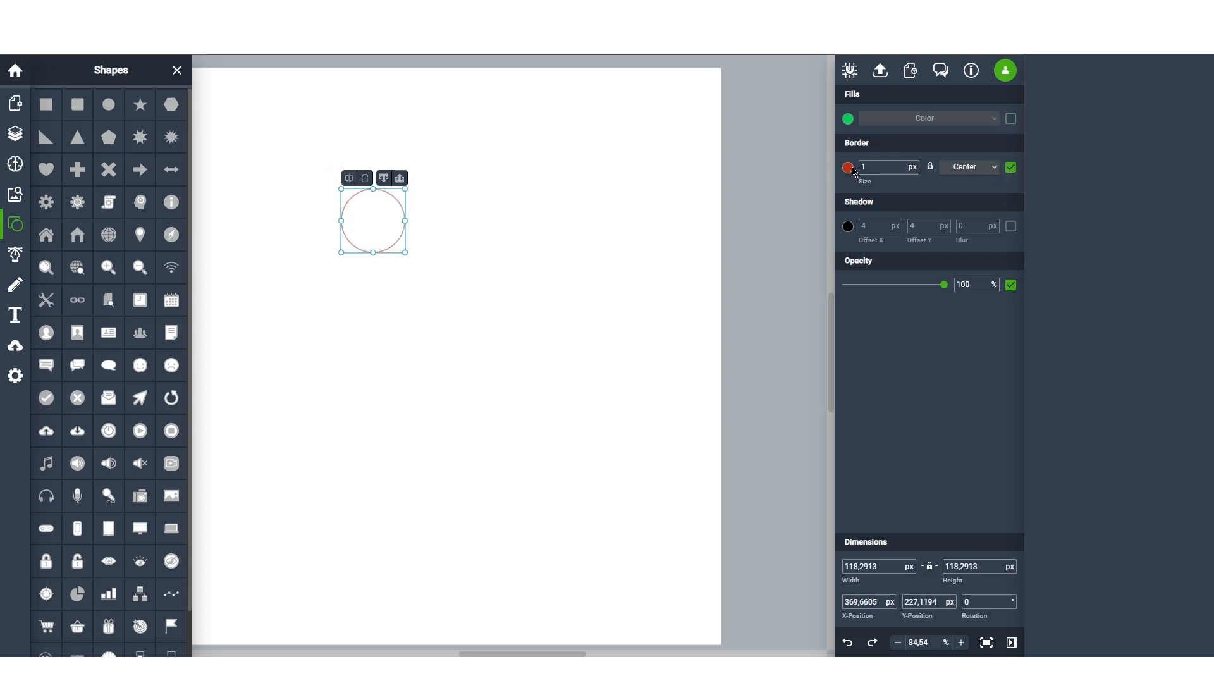
left_click(880, 165)
left_click(913, 166)
left_click(914, 165)
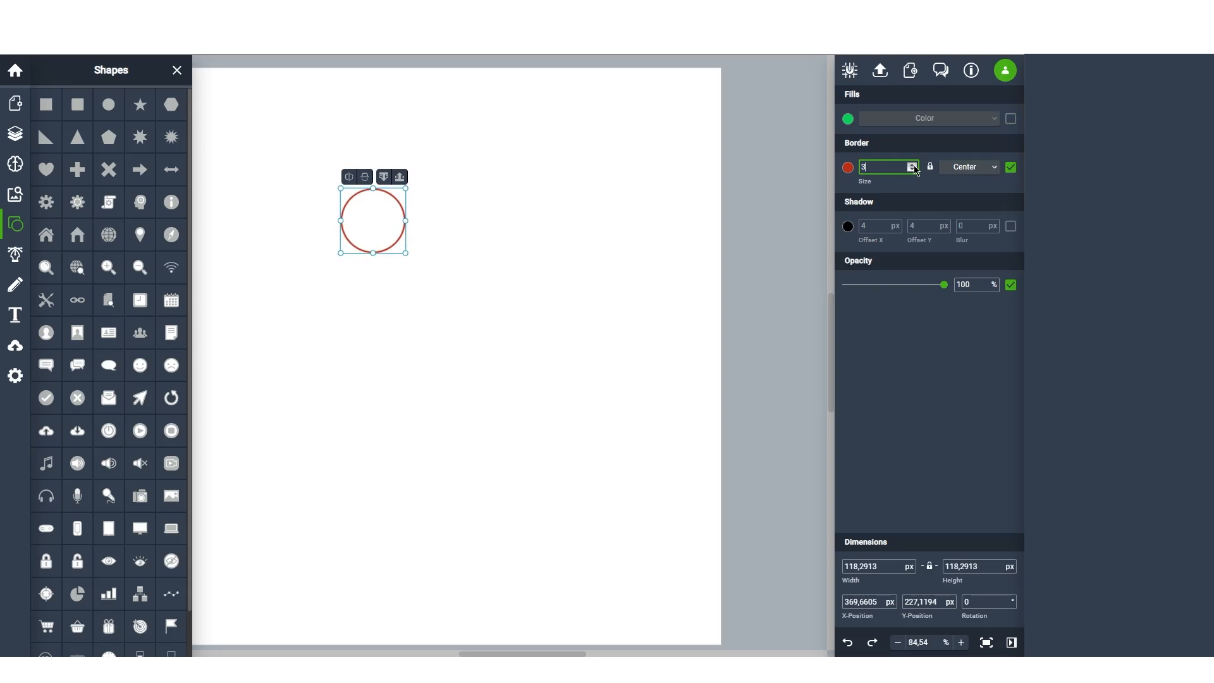
left_click(914, 166)
left_click(914, 166)
left_click(914, 166)
left_click(914, 165)
left_click(912, 171)
left_click(914, 171)
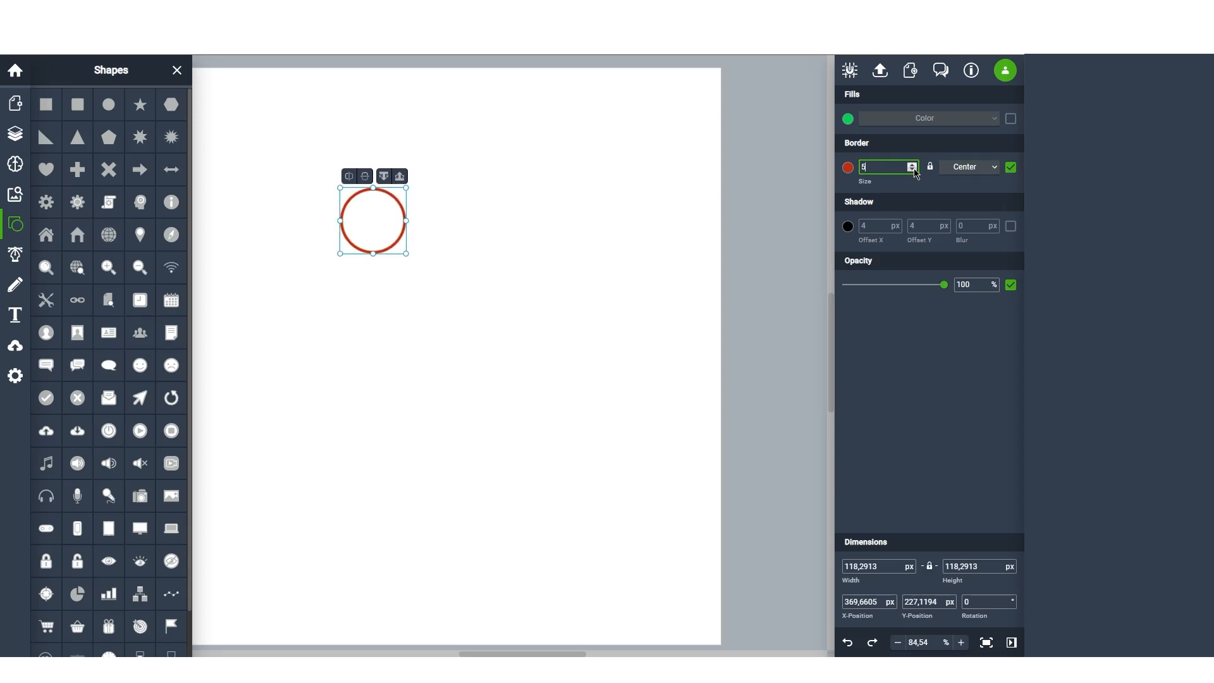
Step: Set the circle's border colour to black (#000000)
left_click(849, 169)
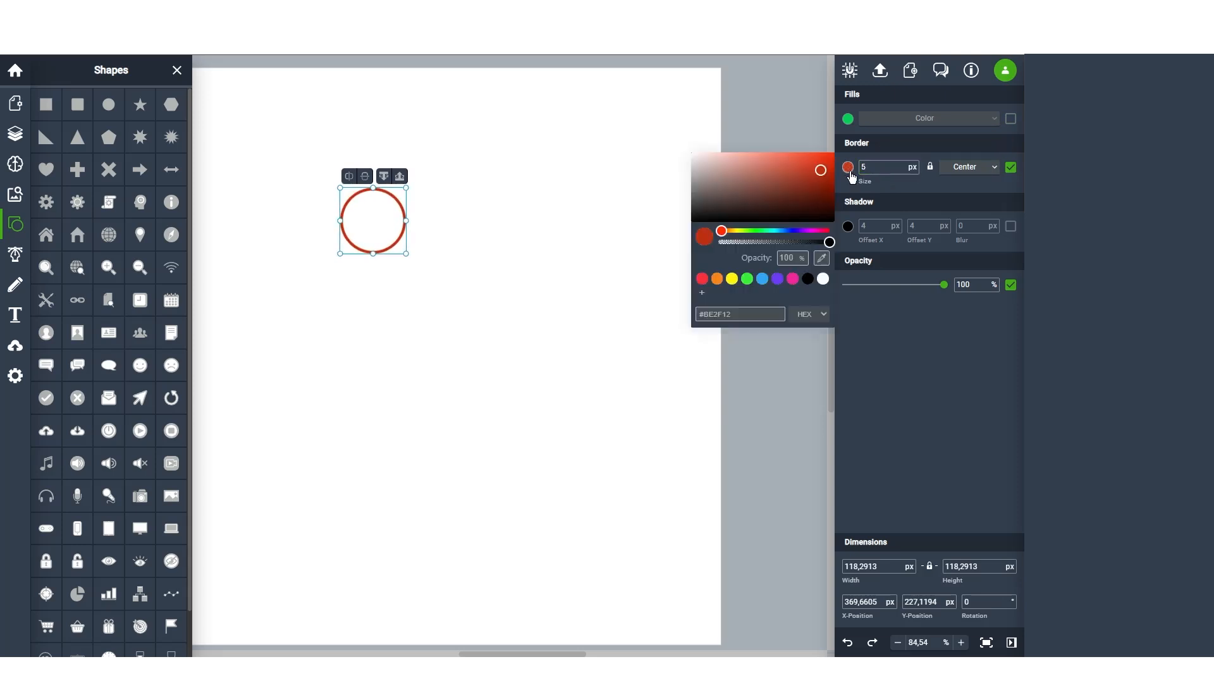
left_click(813, 282)
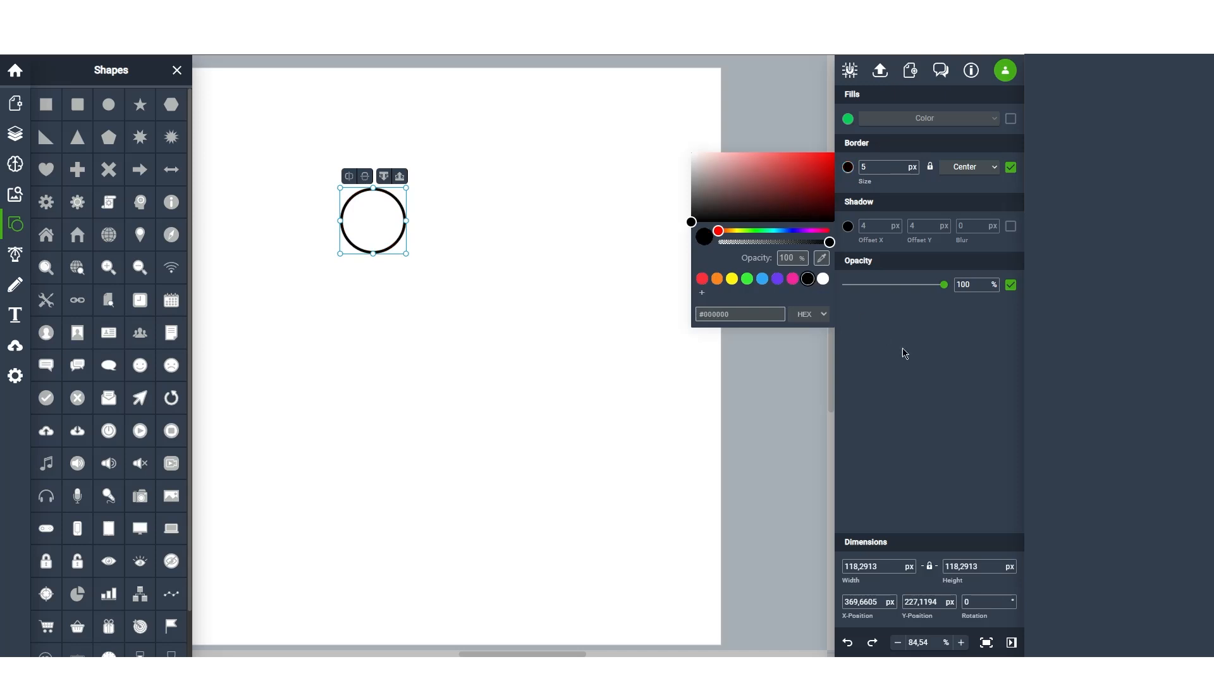
left_click(623, 344)
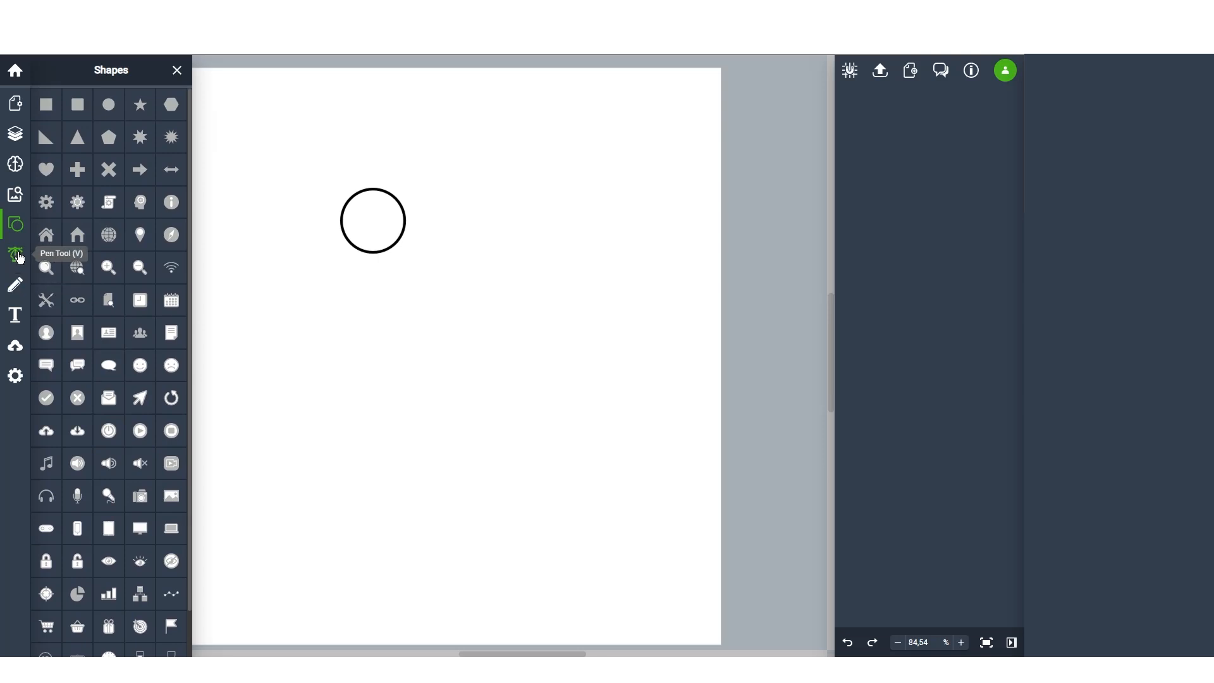
Step: Draw a rounded petal outline about 142 × 147 px with the Pen tool, starting and ending on the circle's upper-left edge
left_click(16, 256)
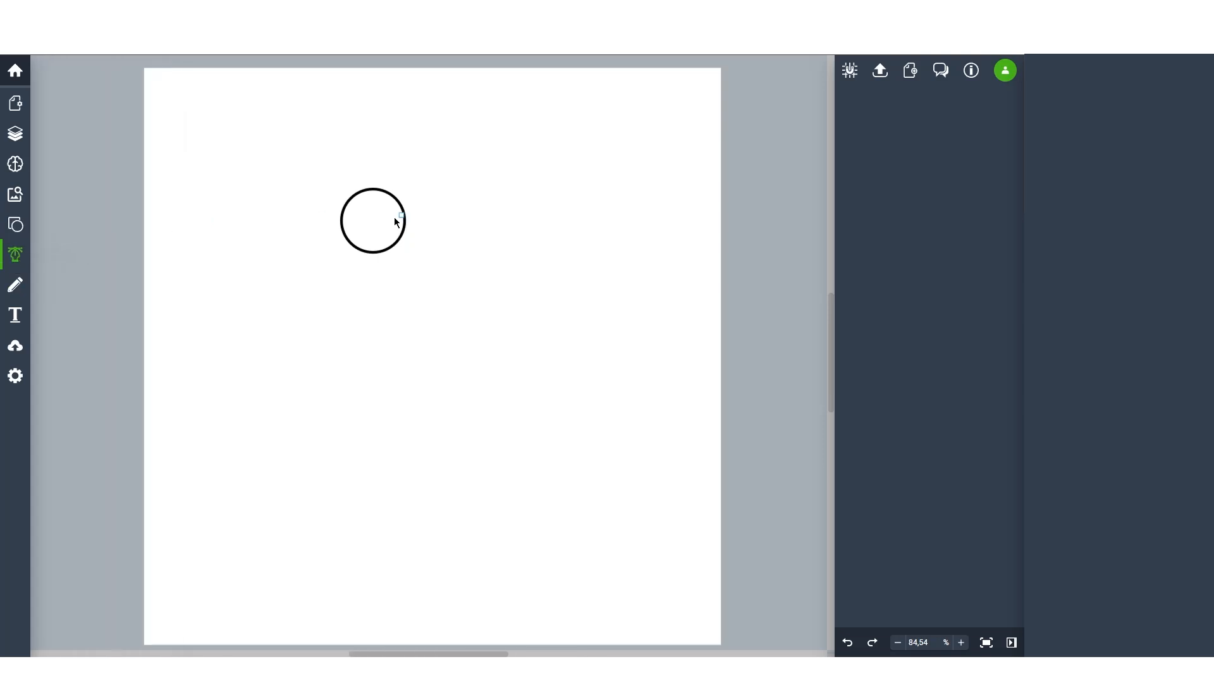
left_click(341, 220)
left_click_drag(279, 180, 286, 172)
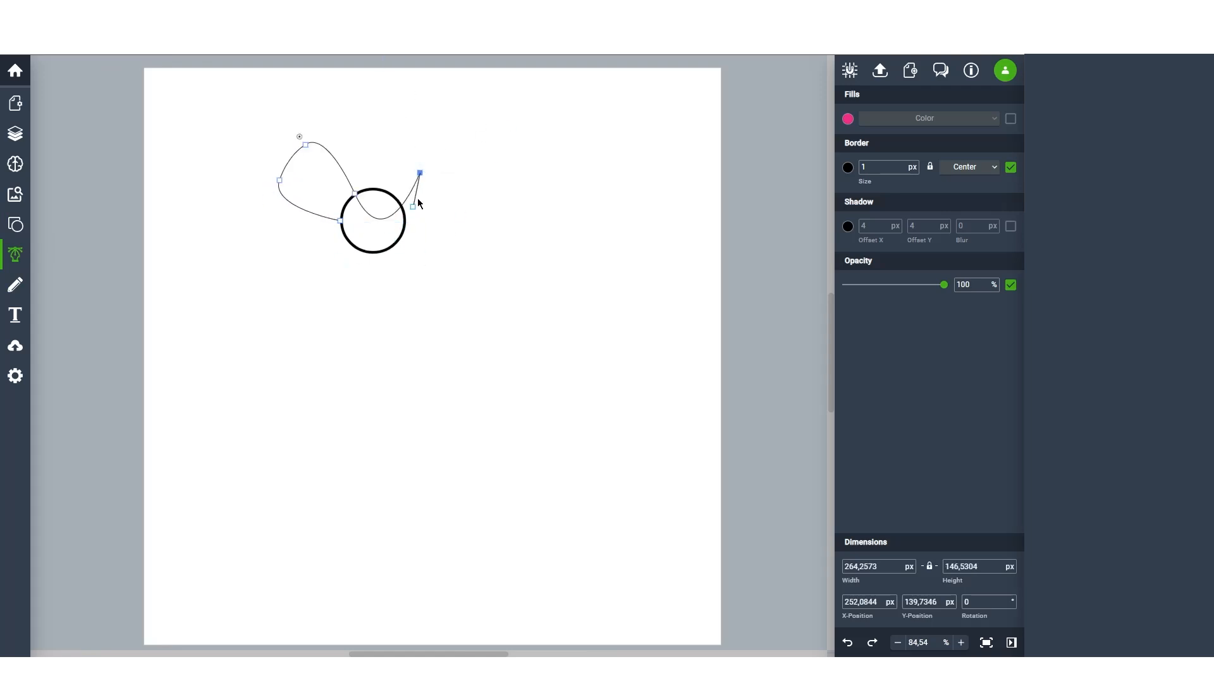
key("ctrl+z")
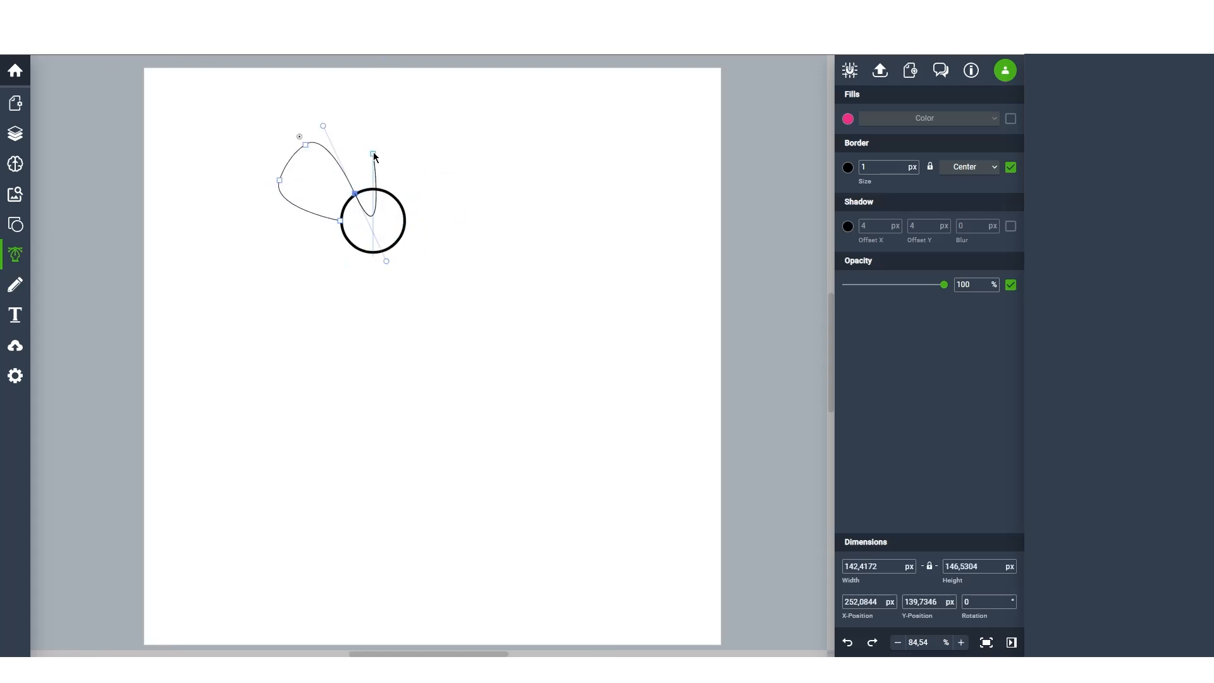
key("Escape")
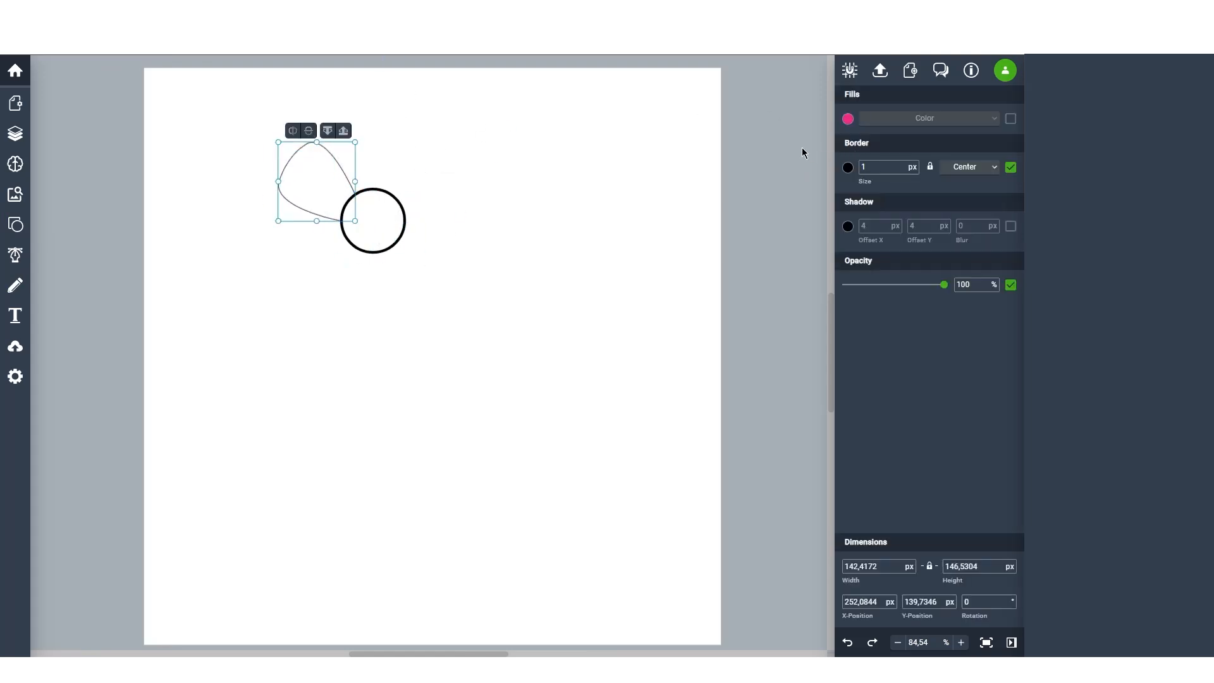
Step: Set the petal's border size to 5 px
left_click(912, 165)
left_click(914, 165)
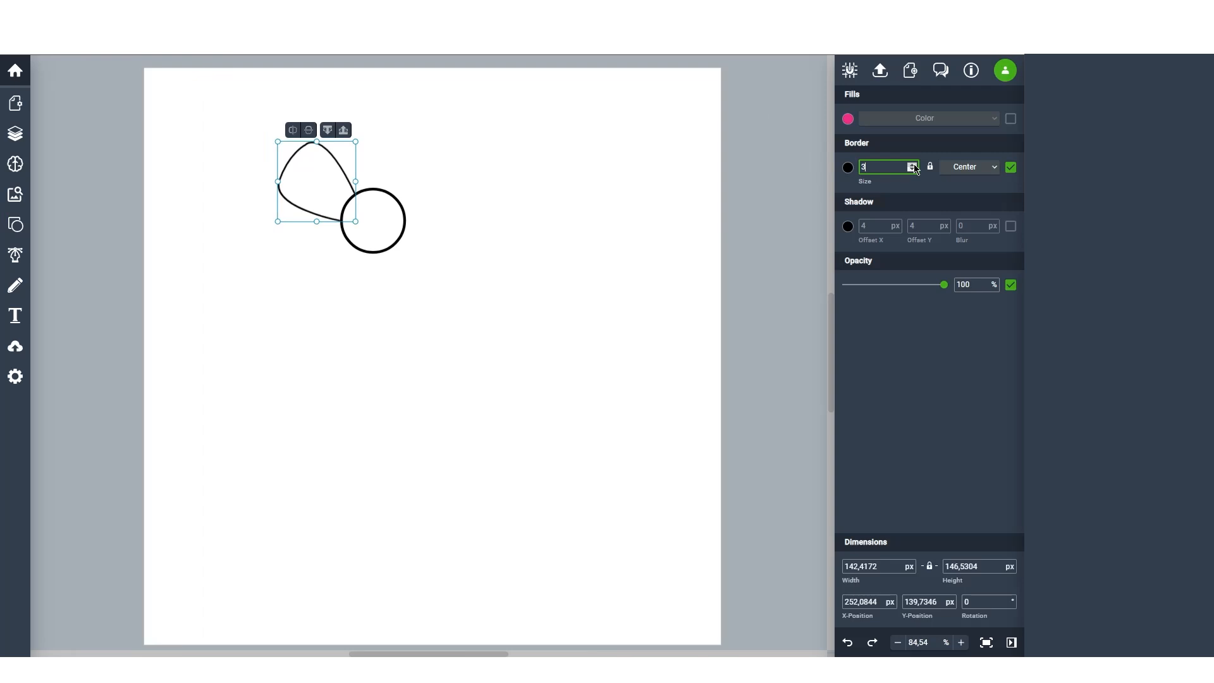
left_click(914, 165)
left_click(913, 165)
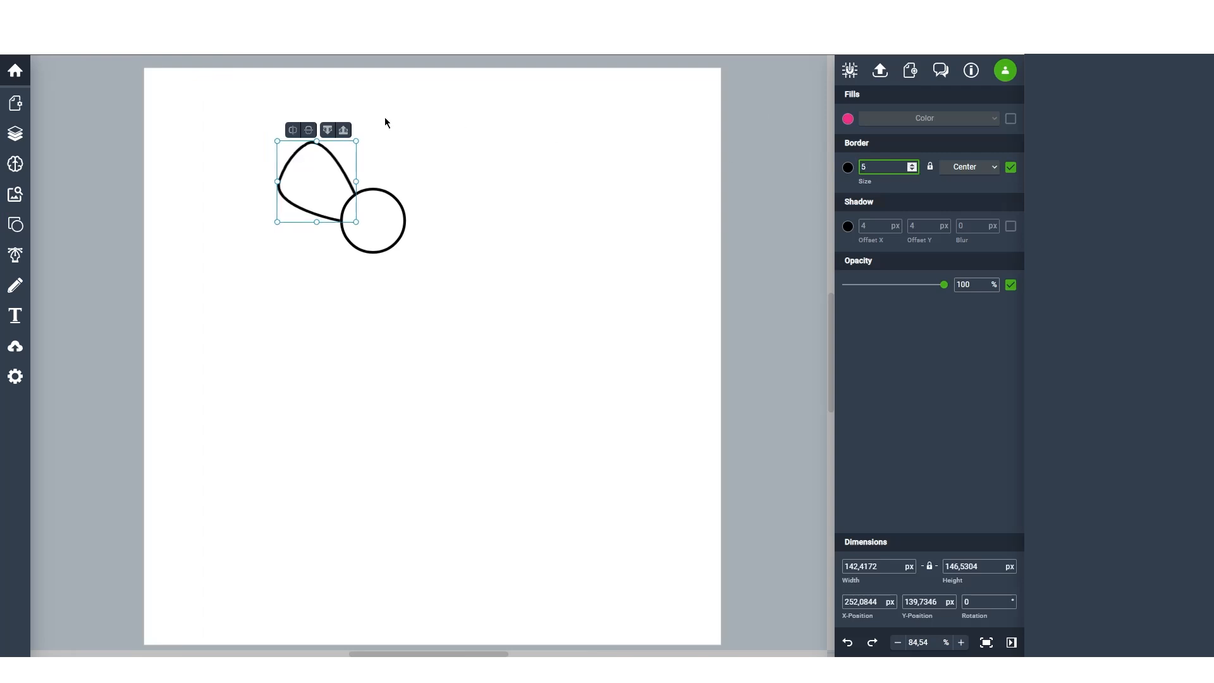
left_click(409, 152)
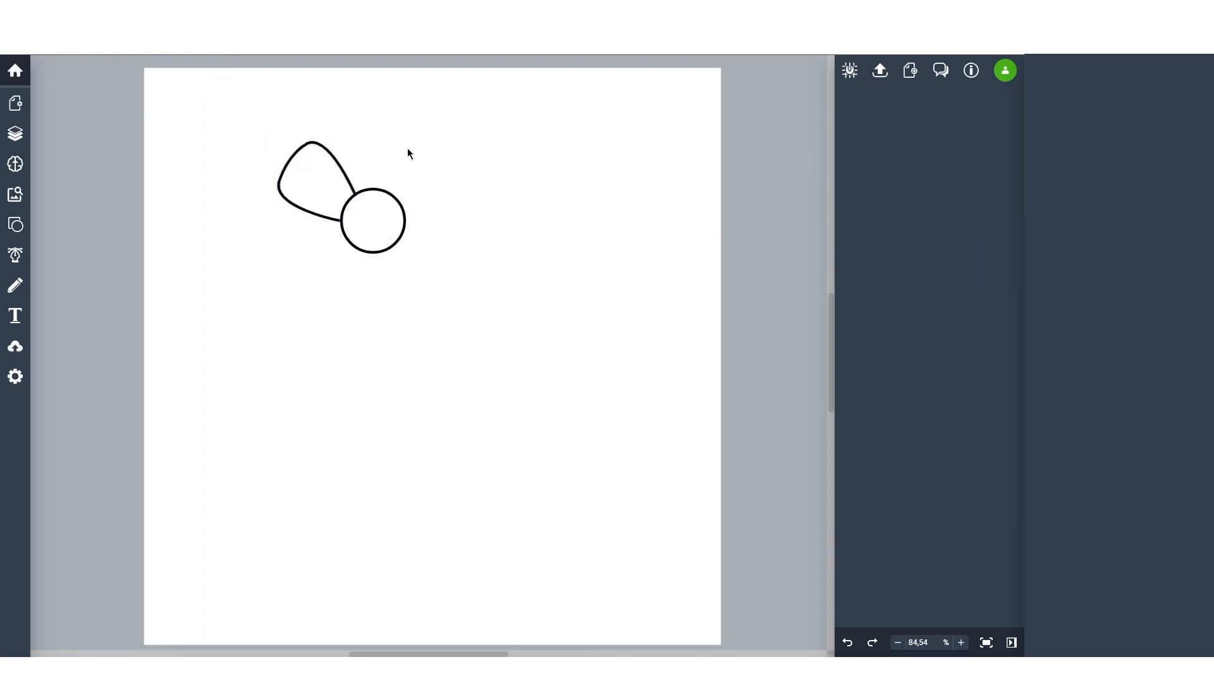
Step: Duplicate the petal four times and spread the copies around the circle
left_click_drag(356, 137, 260, 190)
left_click(435, 151)
left_click(315, 148)
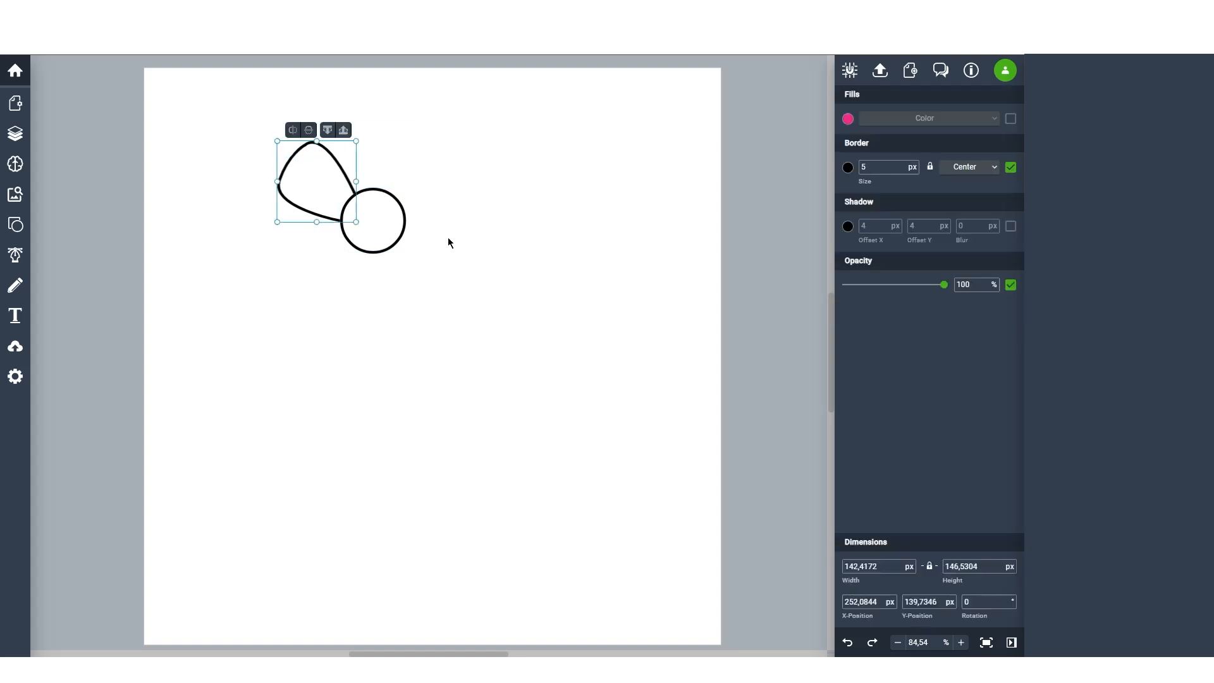
key("ctrl+d")
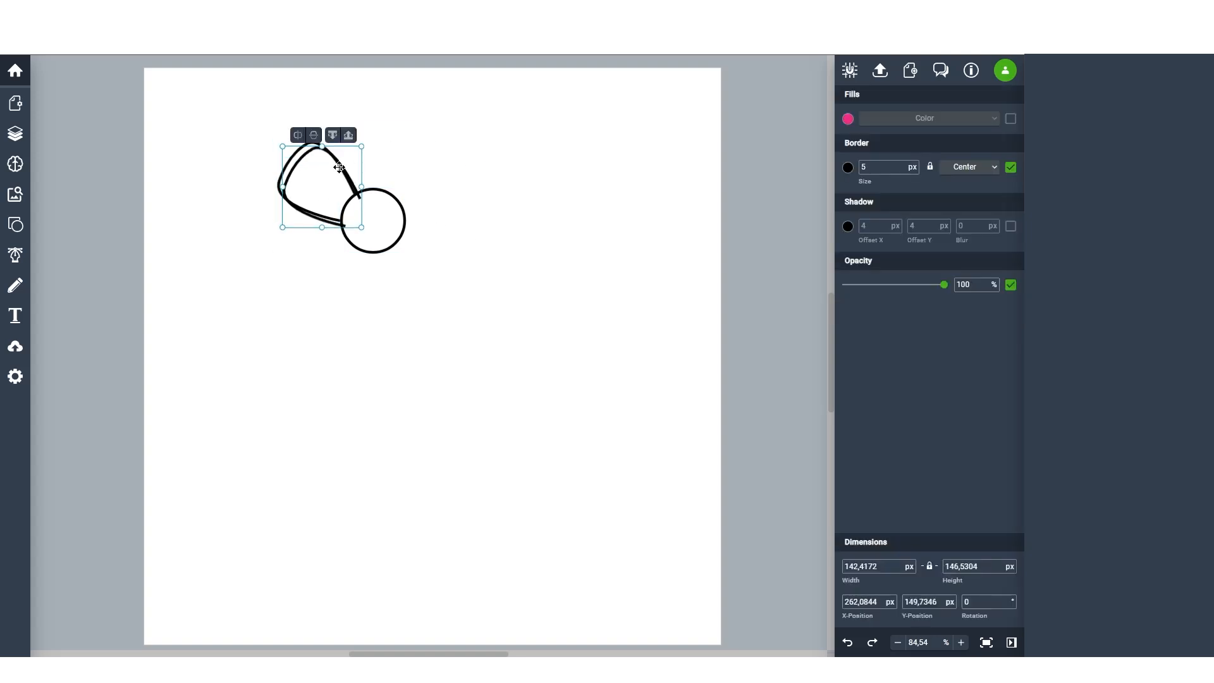
left_click_drag(342, 162, 399, 165)
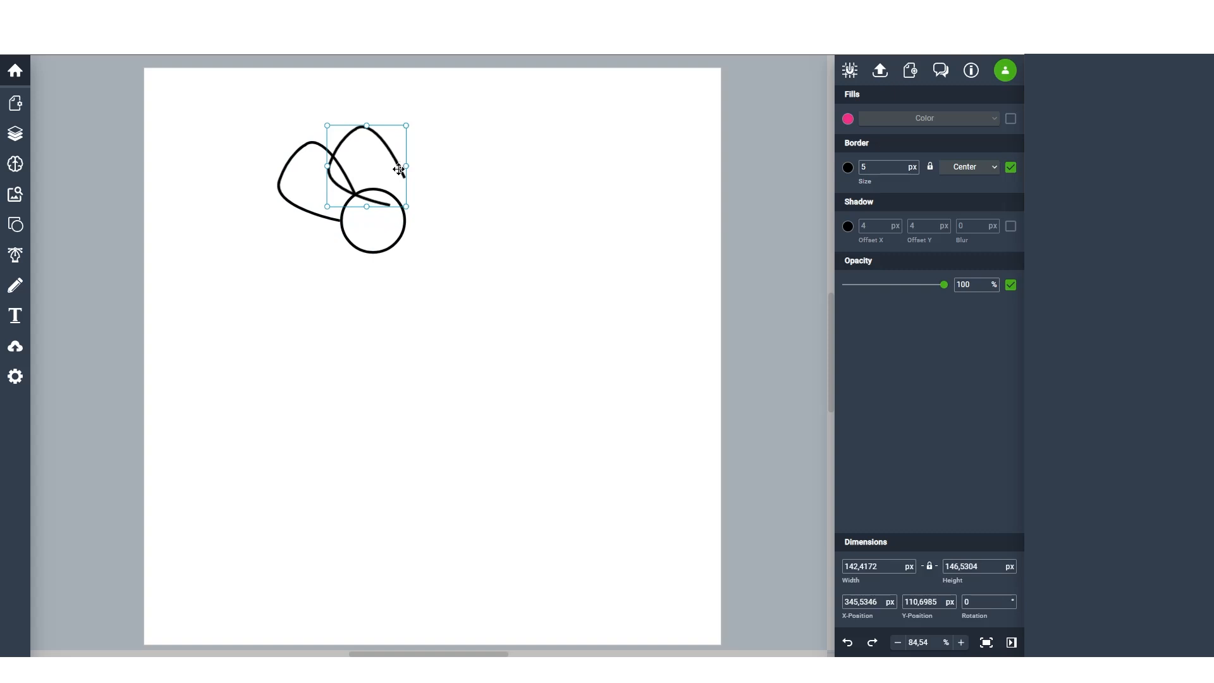
key("ctrl+d")
key("ctrl+d")
key("ctrl+d")
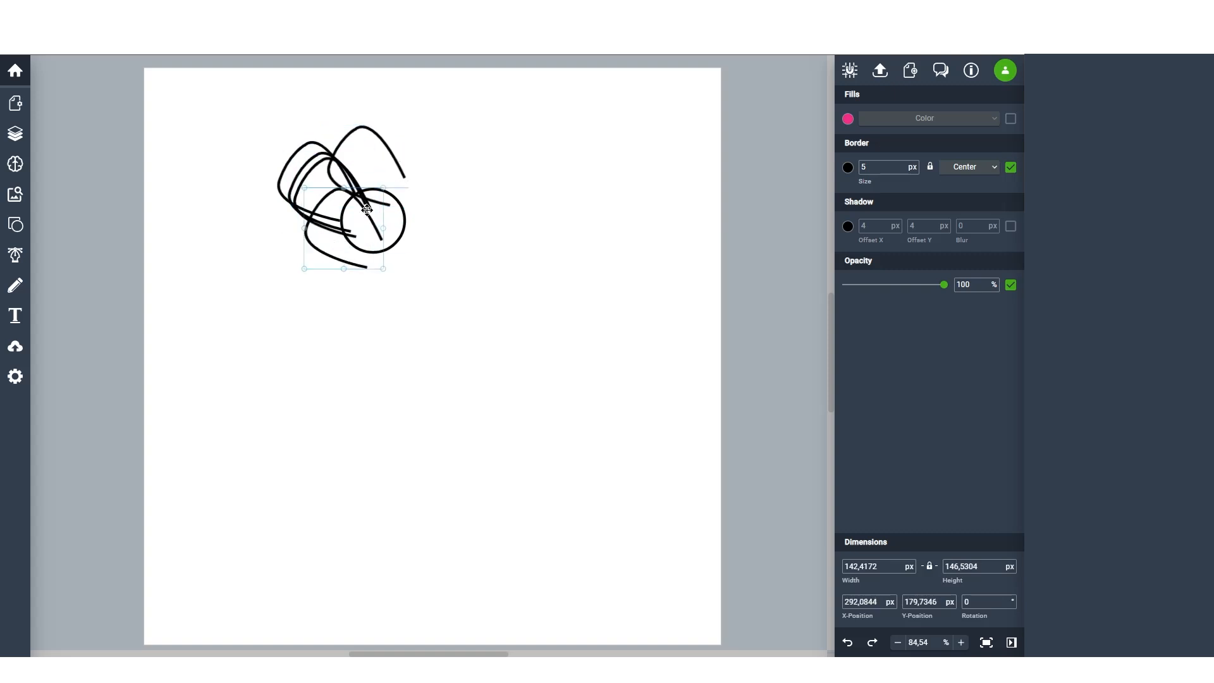
left_click_drag(366, 210, 304, 284)
Step: Rotate and position two petal copies so they point outward above the circle and on its right side
left_click(365, 123)
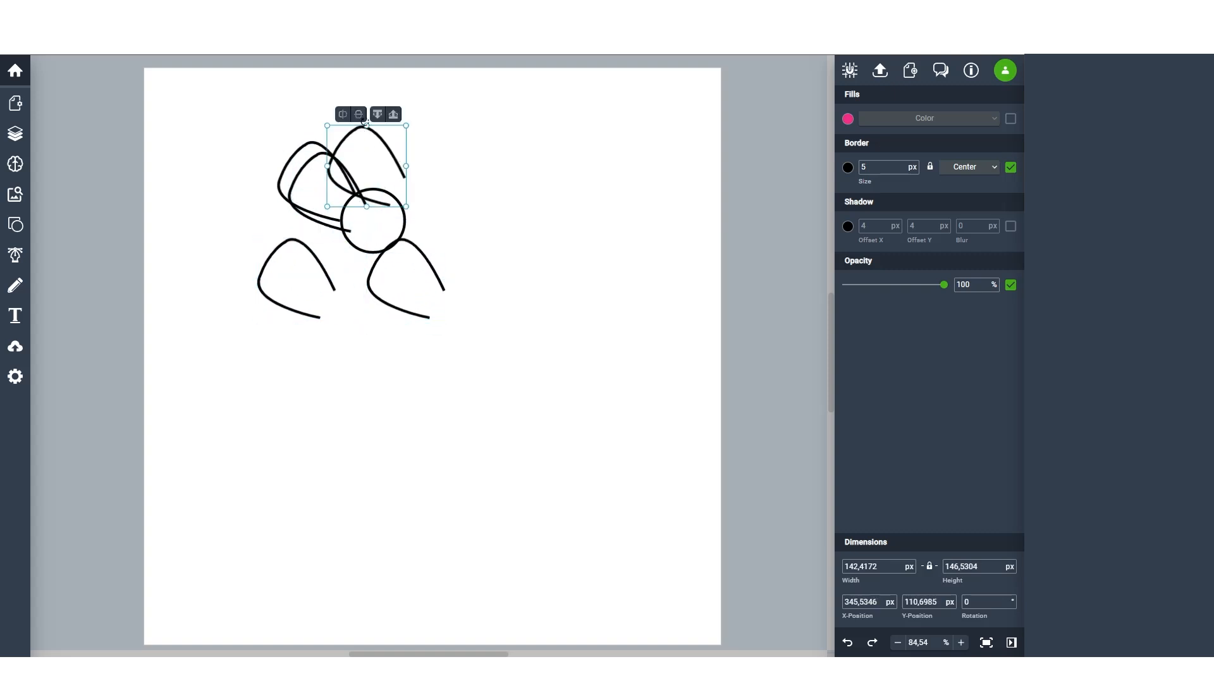
left_click_drag(409, 128, 427, 175)
left_click_drag(371, 132, 382, 117)
left_click_drag(320, 155, 471, 273)
left_click_drag(501, 204, 471, 195)
Step: Rotate and position the two remaining petals below the circle, turning the lower-right one to 204°, to complete a five-petal flower
left_click(437, 276)
left_click_drag(449, 277, 341, 251)
left_click_drag(422, 259, 425, 258)
left_click(332, 283)
left_click_drag(342, 280, 310, 232)
left_click_drag(331, 283, 352, 263)
left_click(427, 261)
left_click_drag(427, 261, 425, 261)
right_click(429, 215)
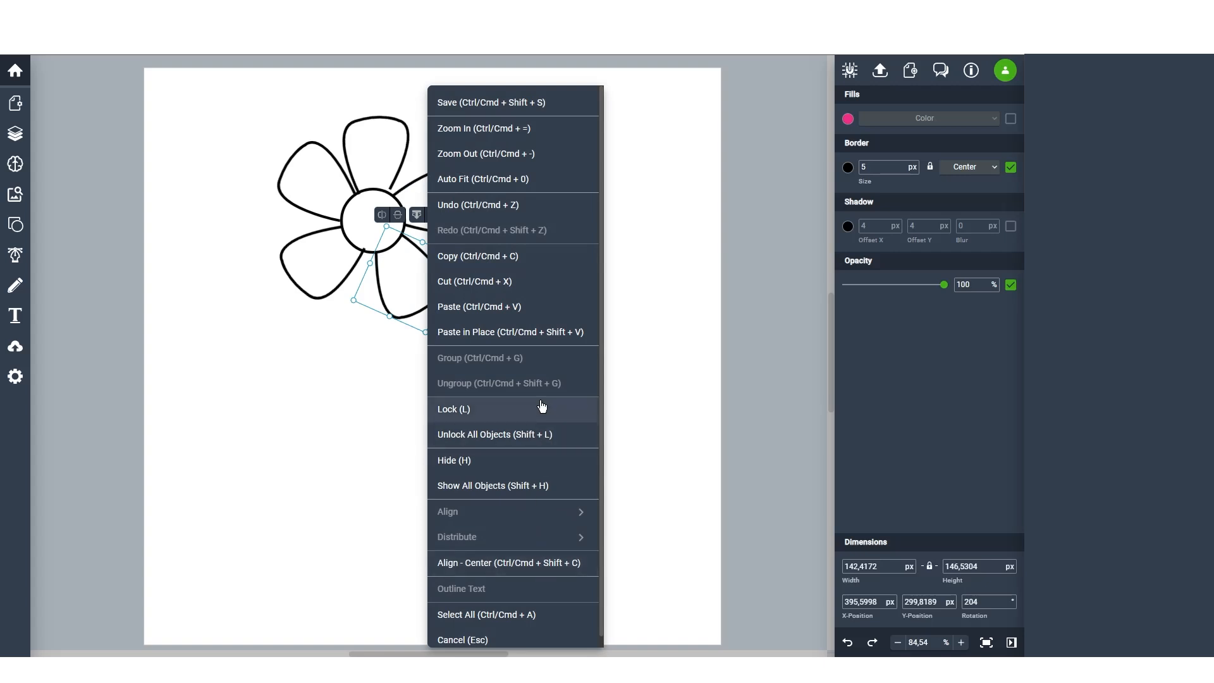
left_click(674, 235)
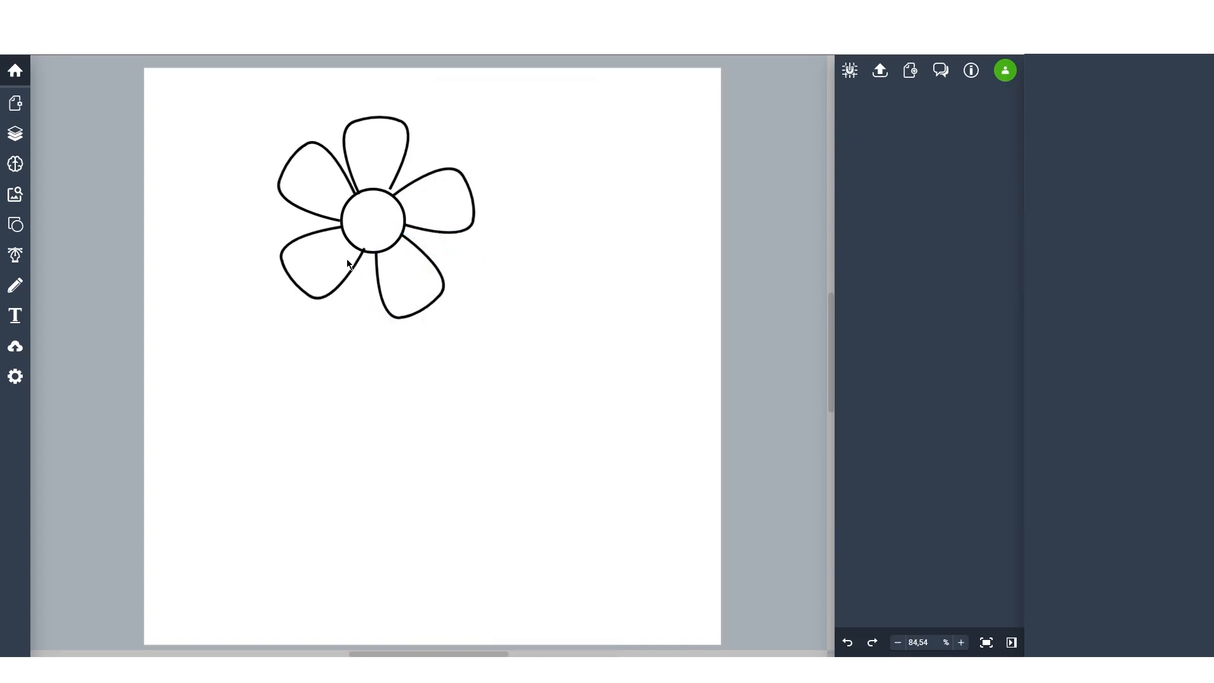
Step: Move the petals slightly inward so their open ends overlap the centre circle
left_click_drag(353, 267, 356, 273)
left_click_drag(283, 196, 287, 203)
left_click_drag(440, 174, 438, 179)
left_click_drag(401, 158, 403, 165)
left_click(447, 276)
left_click_drag(444, 273, 439, 262)
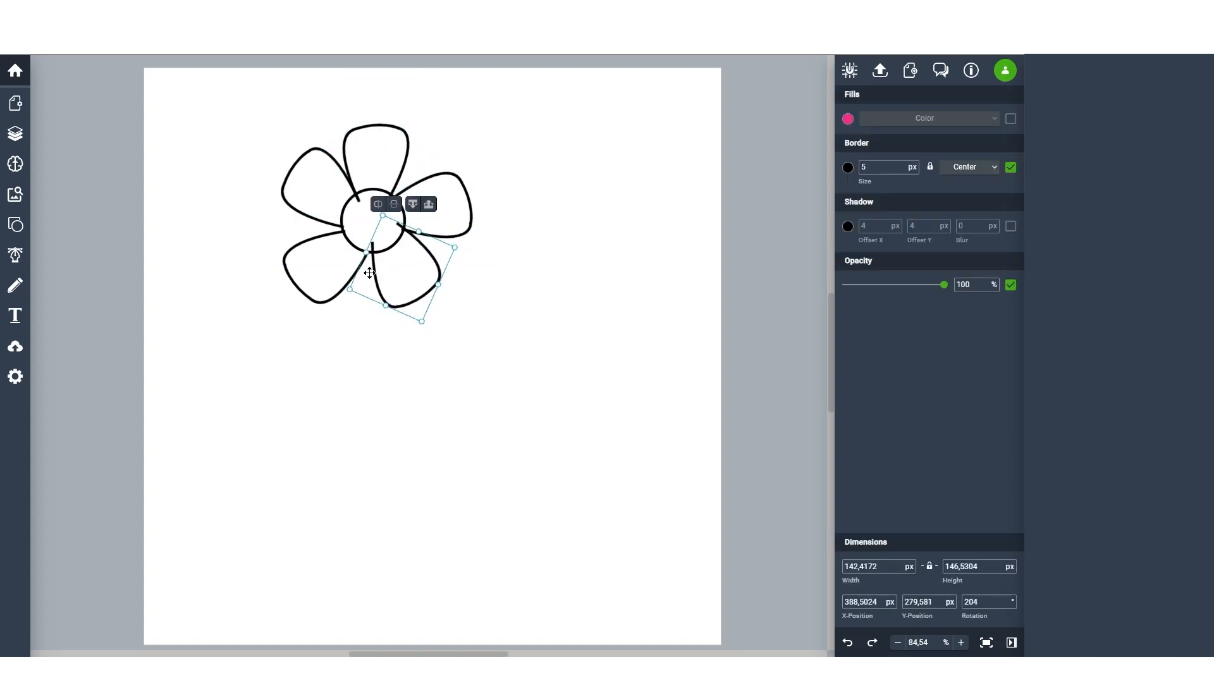
Step: Enable the centre circle's fill and set its colour to white
left_click_drag(529, 141, 246, 325)
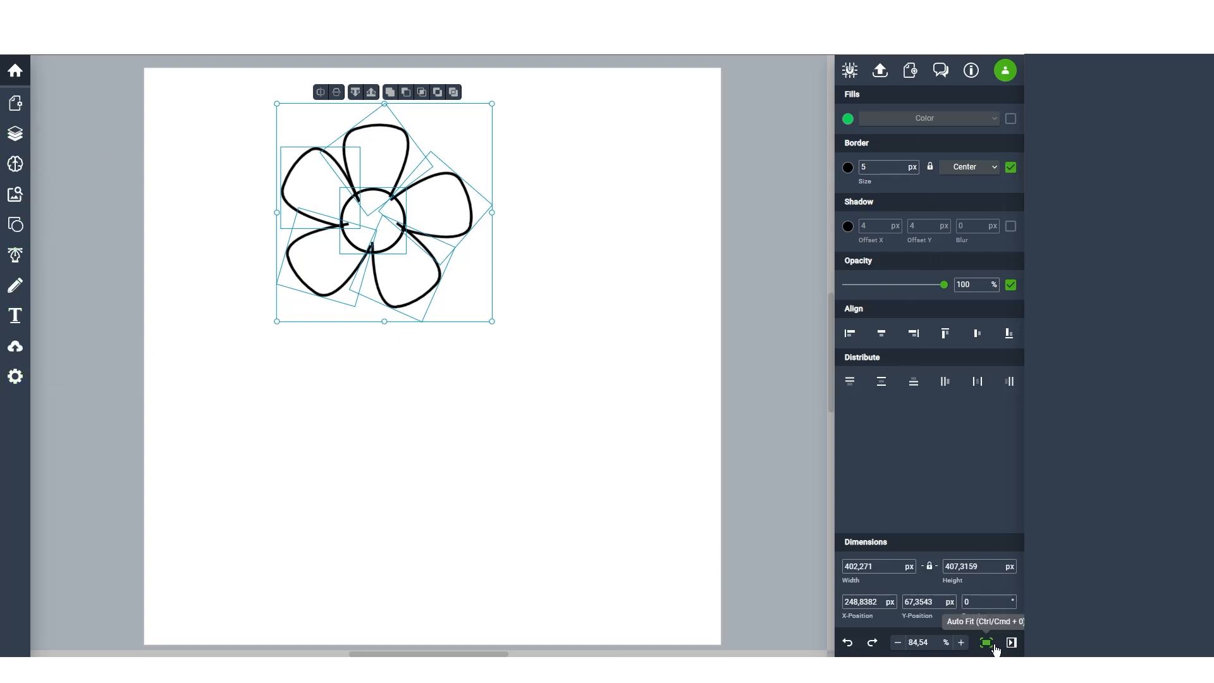
left_click(400, 202)
left_click(1010, 119)
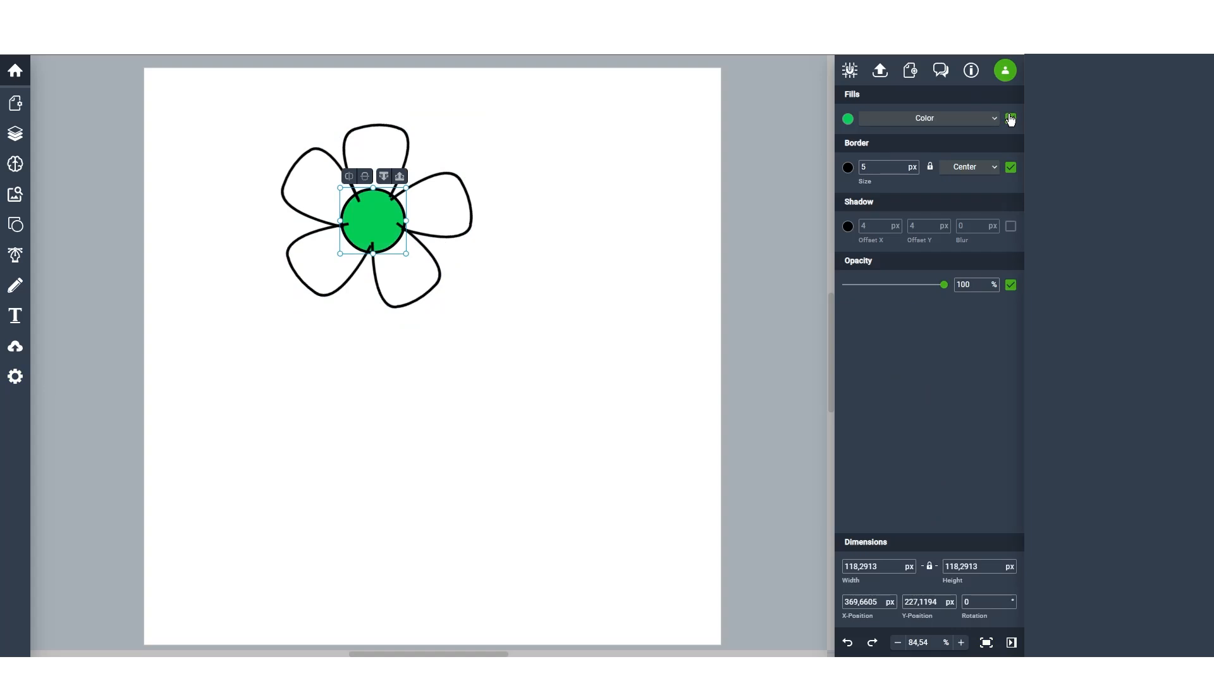
left_click(848, 119)
left_click(535, 160)
left_click(377, 201)
right_click(379, 203)
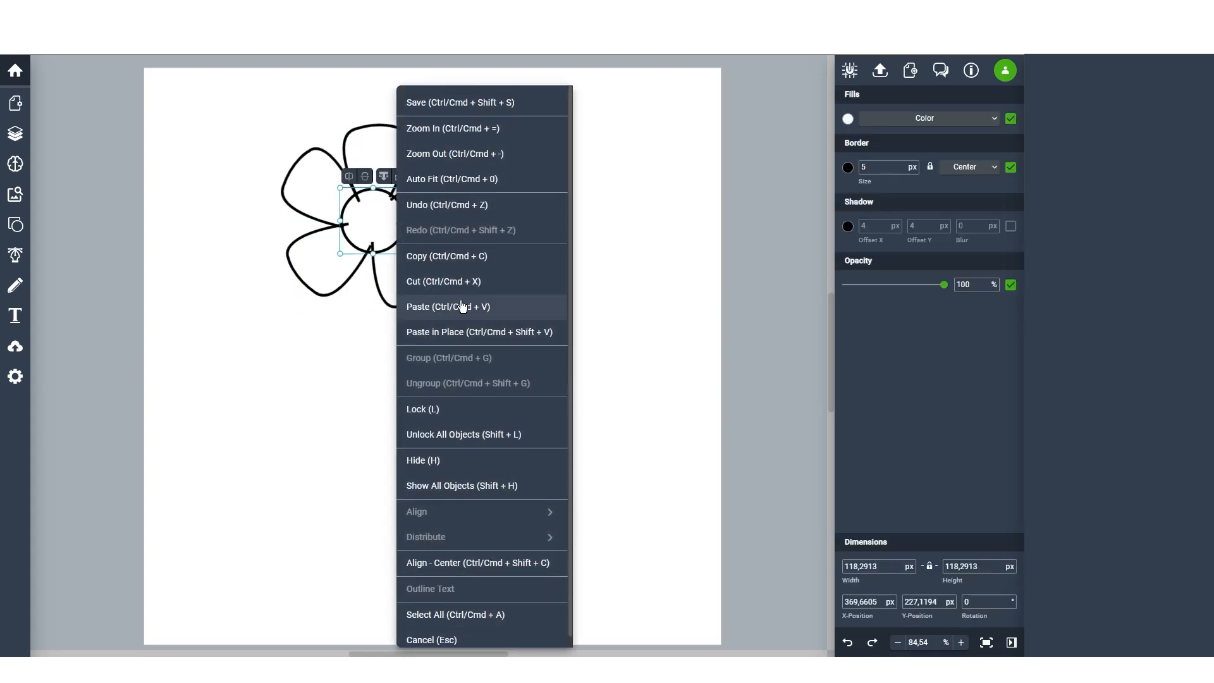
left_click(382, 193)
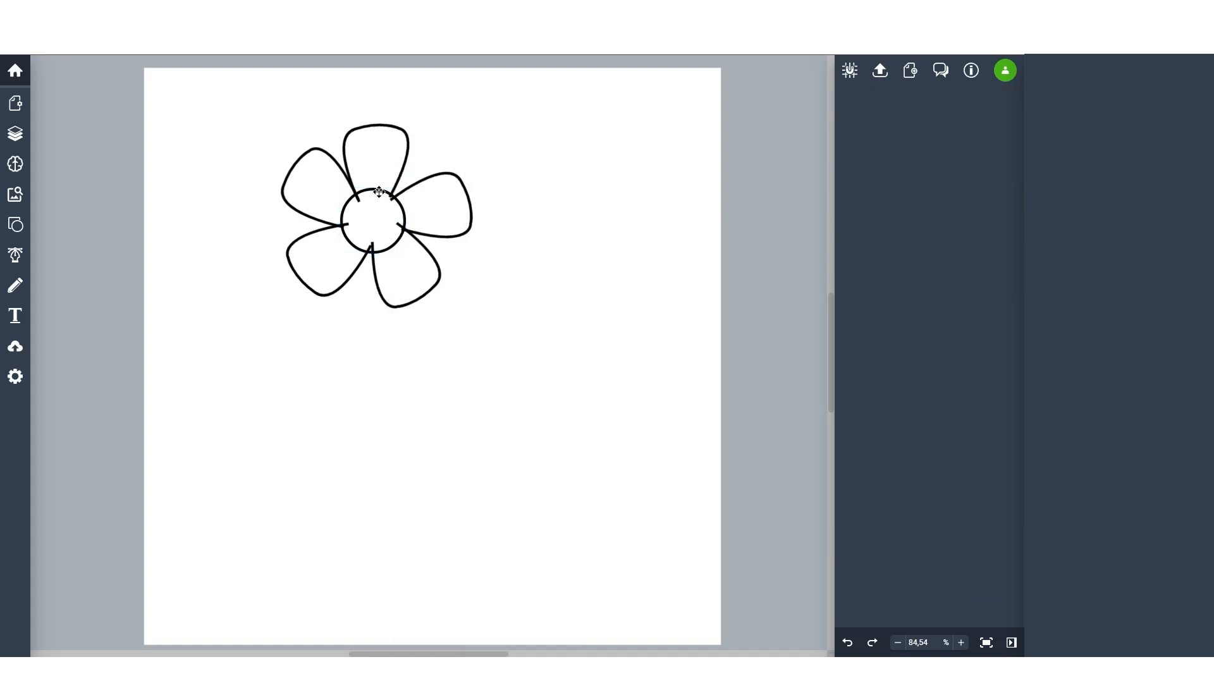
Step: Bring the centre circle in front of the petals so its white fill hides their overlapping ends
left_click(380, 197)
left_click(402, 178)
left_click(512, 179)
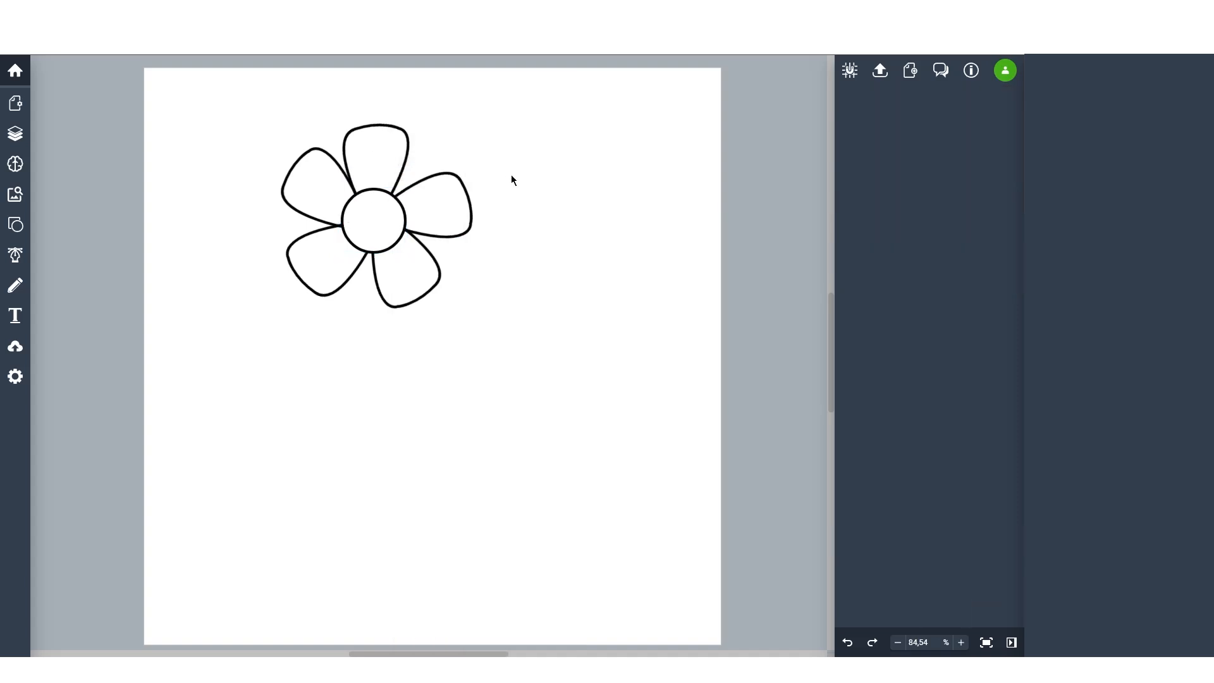
Step: Nudge the upper petal closer to the centre circle and move the whole flower to the middle of the page
left_click(407, 143)
left_click_drag(406, 143, 411, 147)
left_click(564, 177)
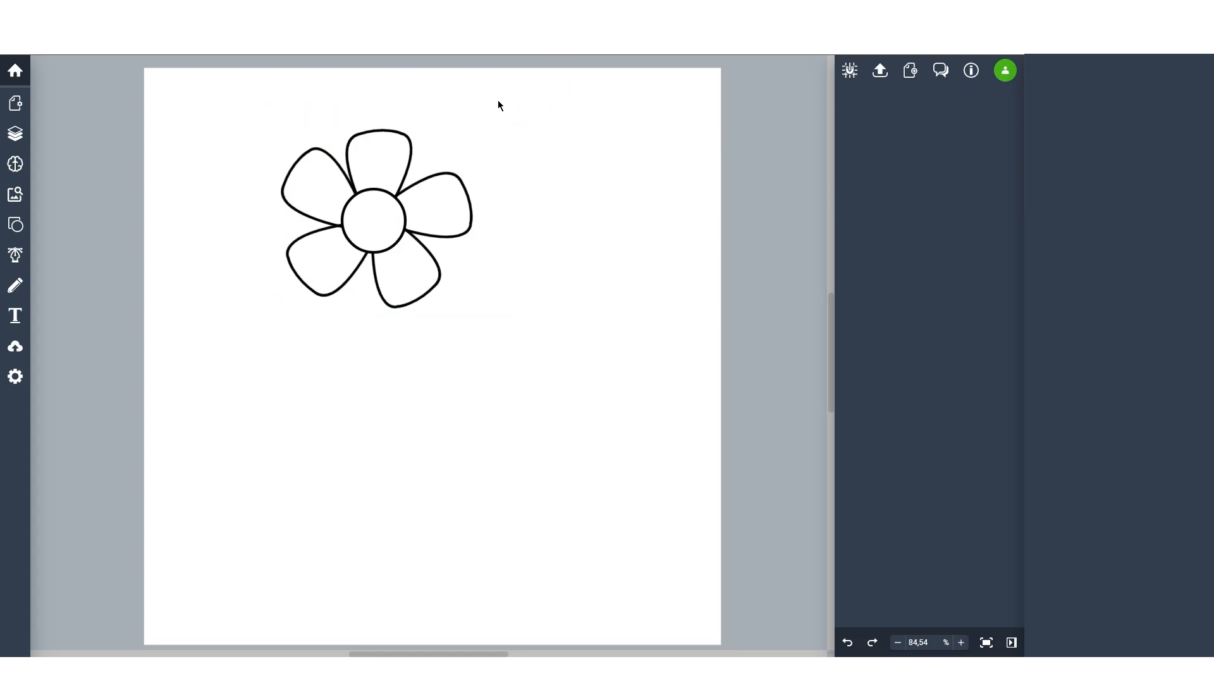
left_click_drag(497, 100, 164, 362)
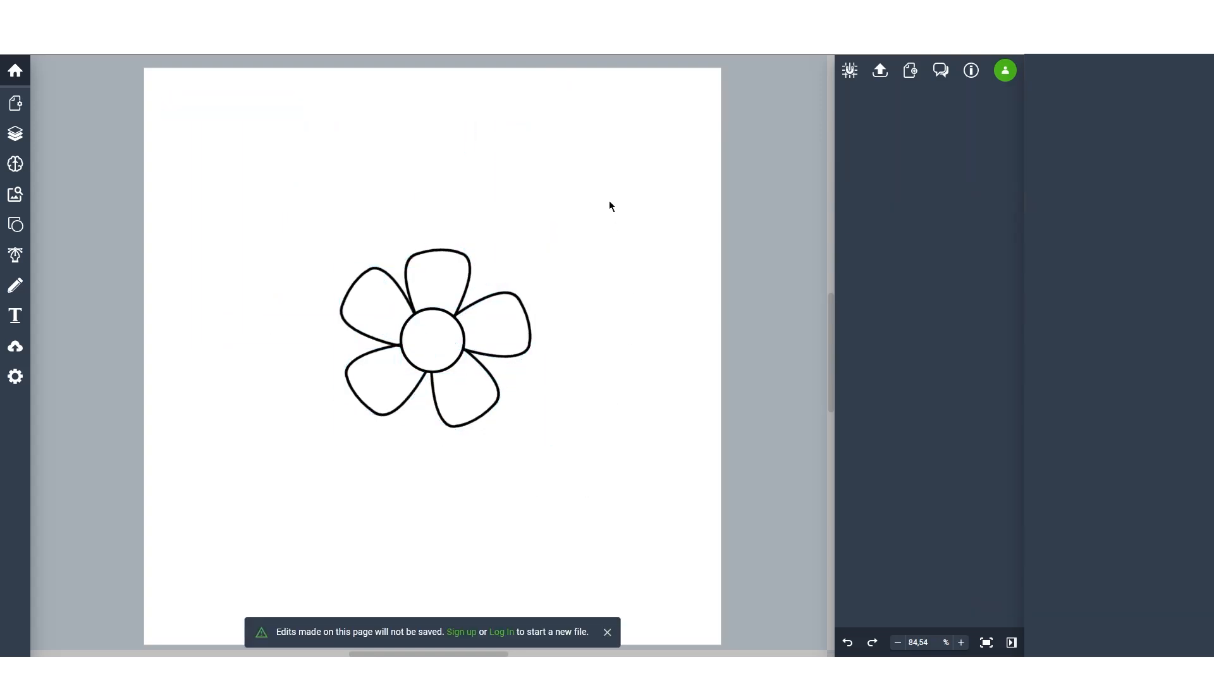
left_click_drag(610, 206, 303, 449)
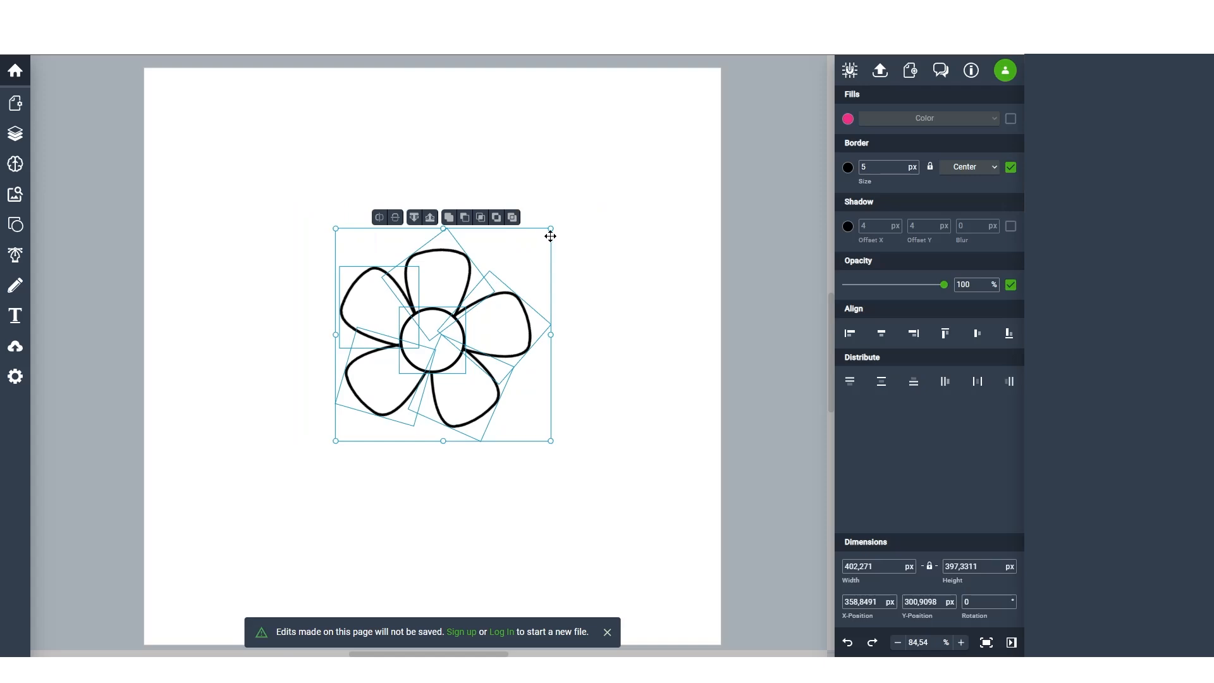
Step: Export the page as a PNG image and save it under the name flower
left_click(880, 71)
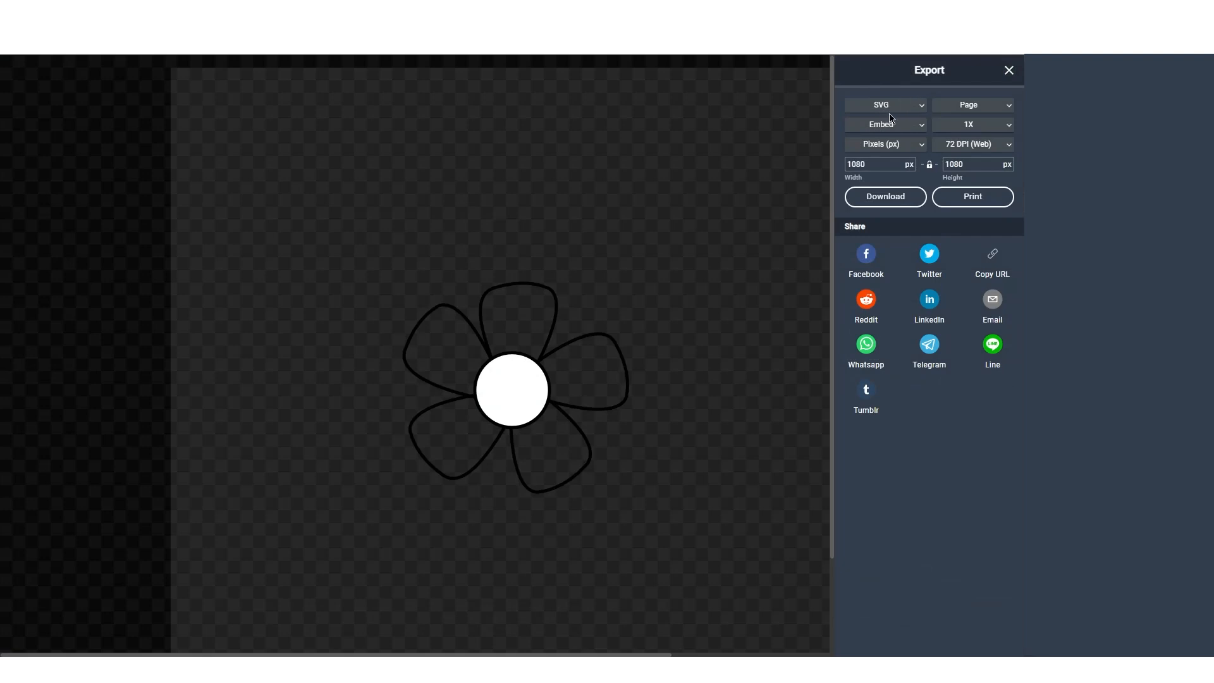
left_click(908, 105)
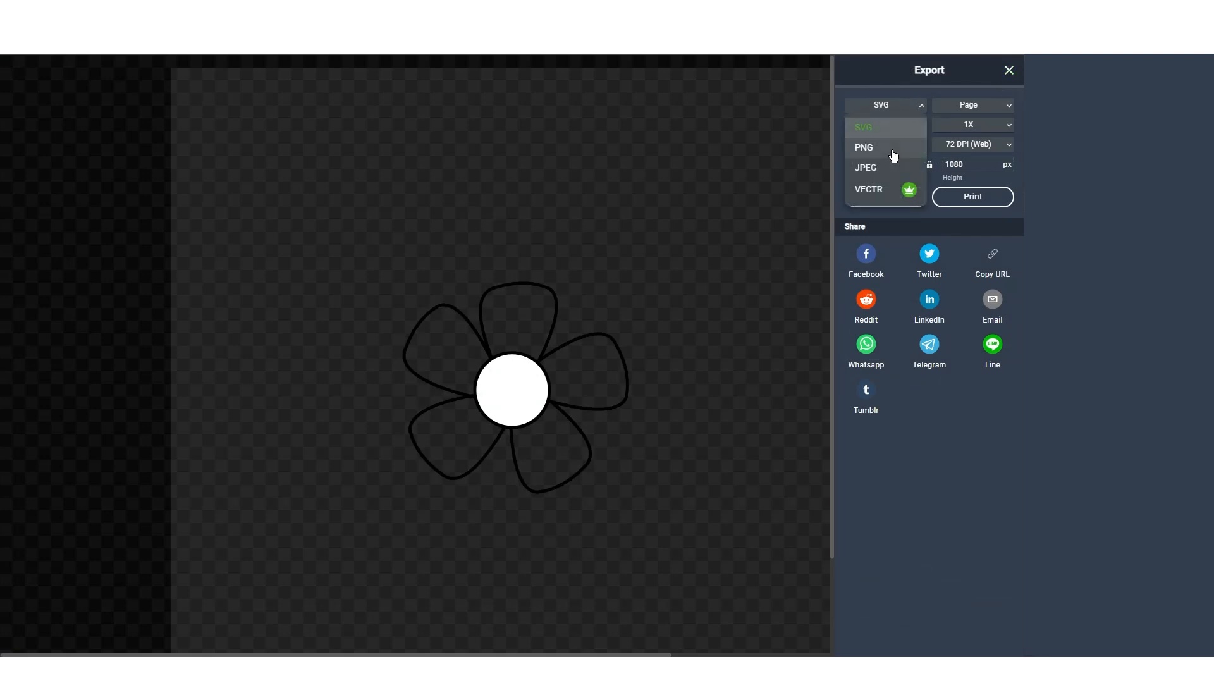
left_click(892, 146)
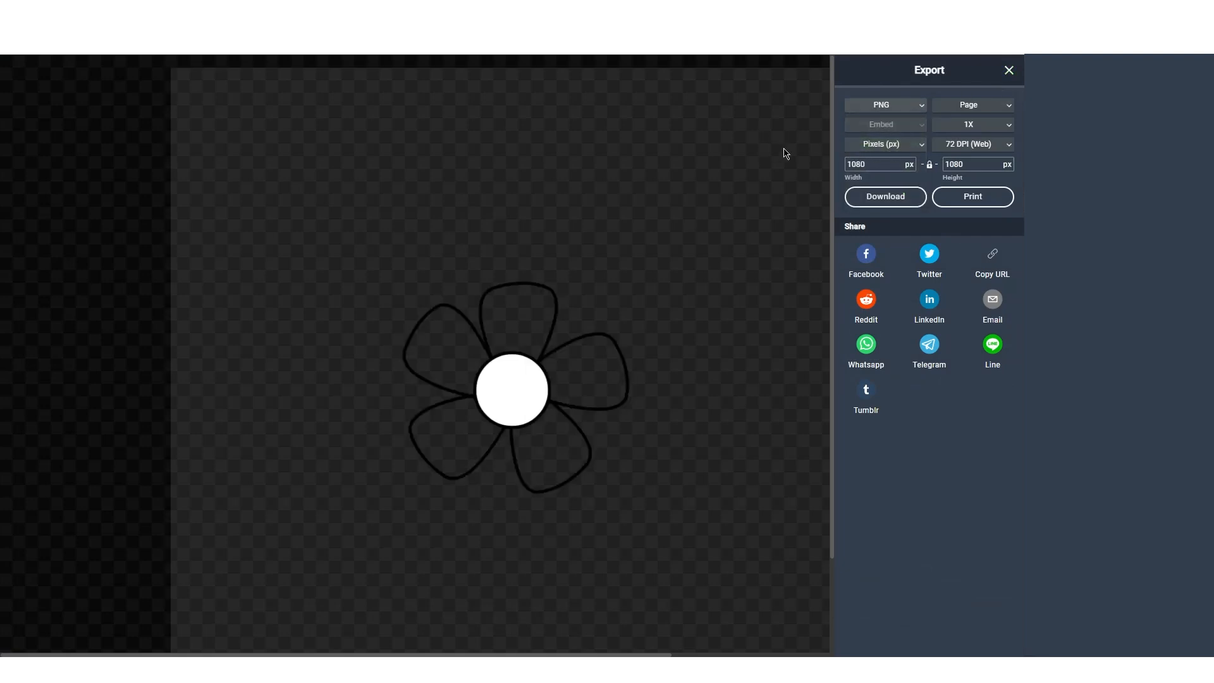
left_click(888, 197)
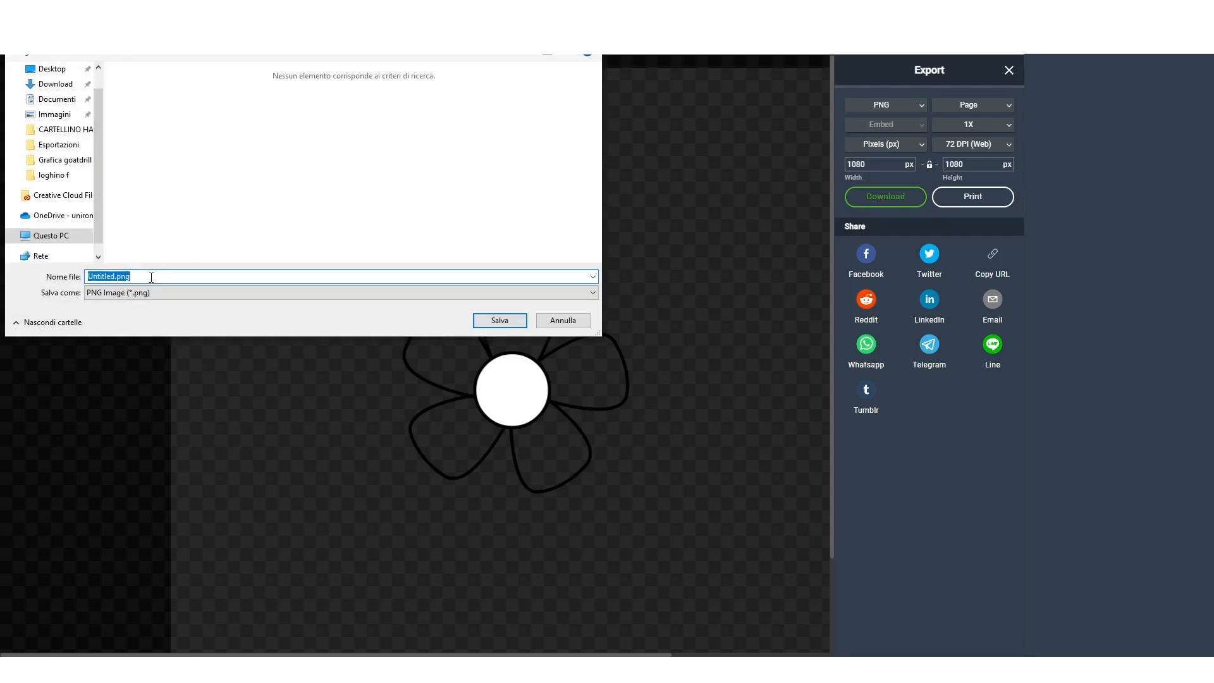
type("flo")
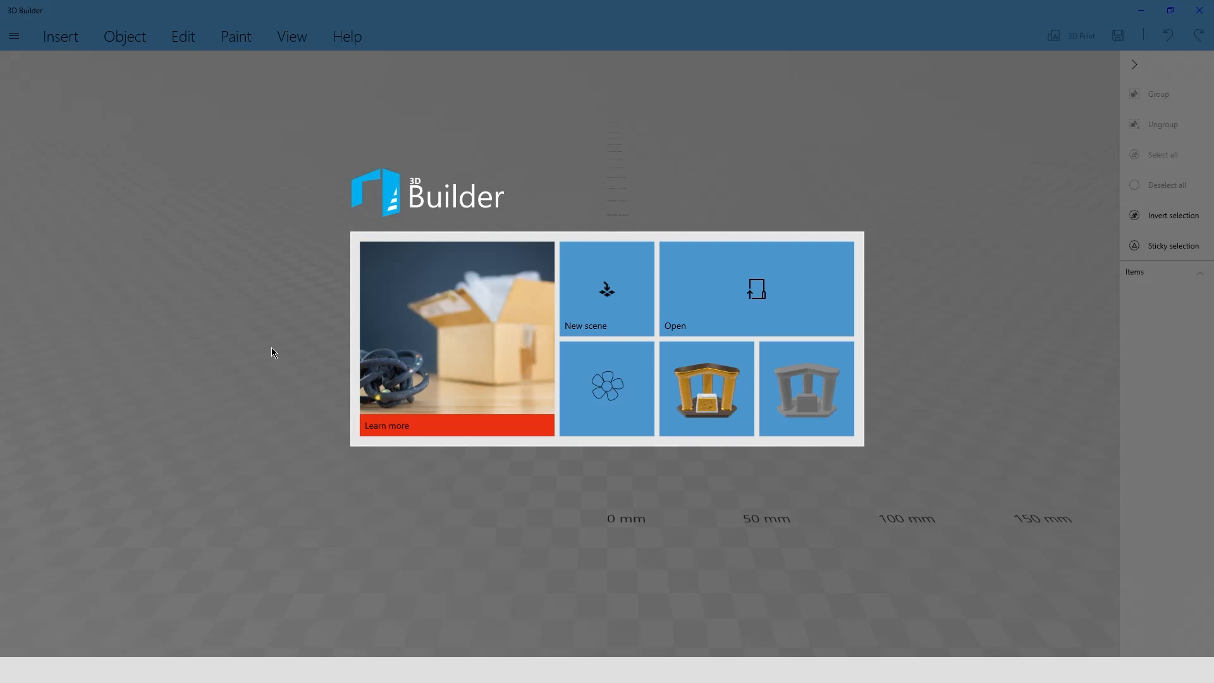
Step: Switch to 3D Builder, create a new scene, and import the saved flower image with the Contour method and textures turned off
left_click(582, 281)
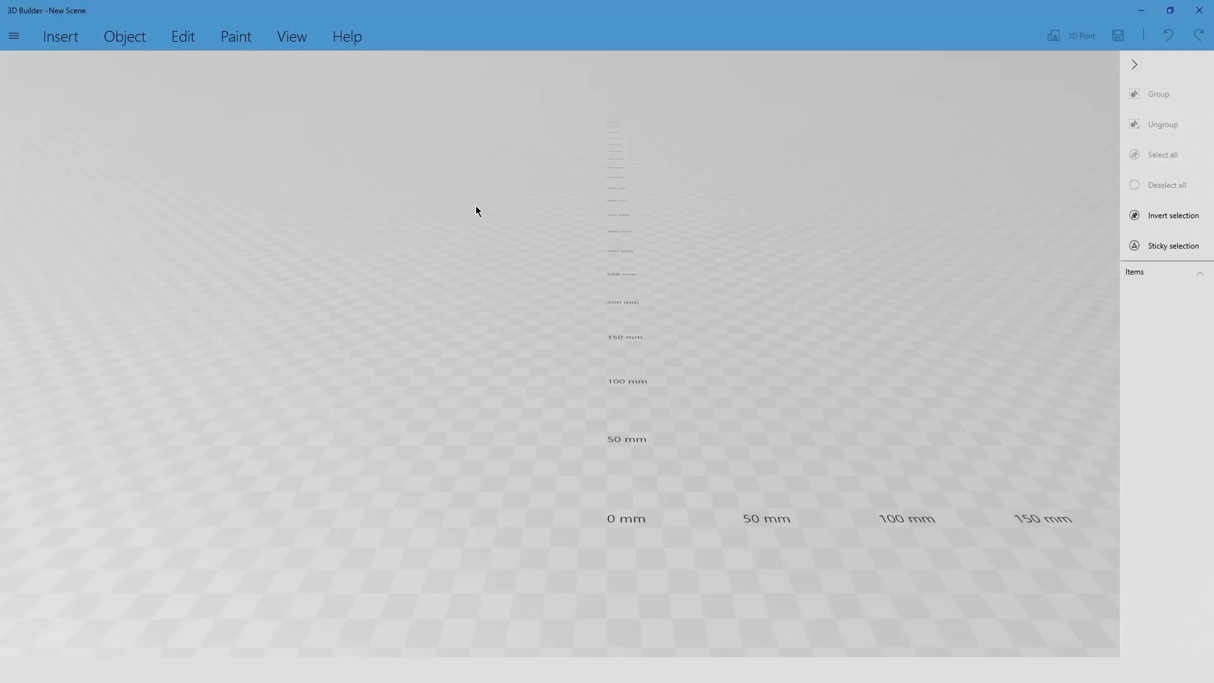
left_click(63, 39)
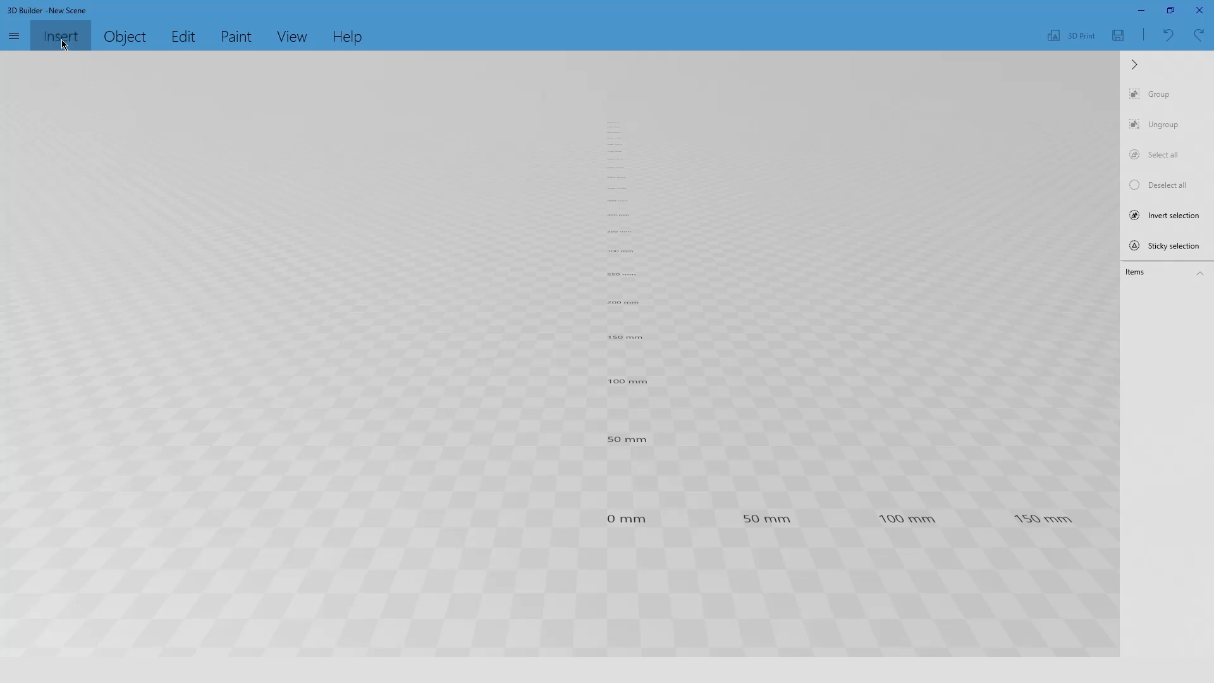
left_click(29, 67)
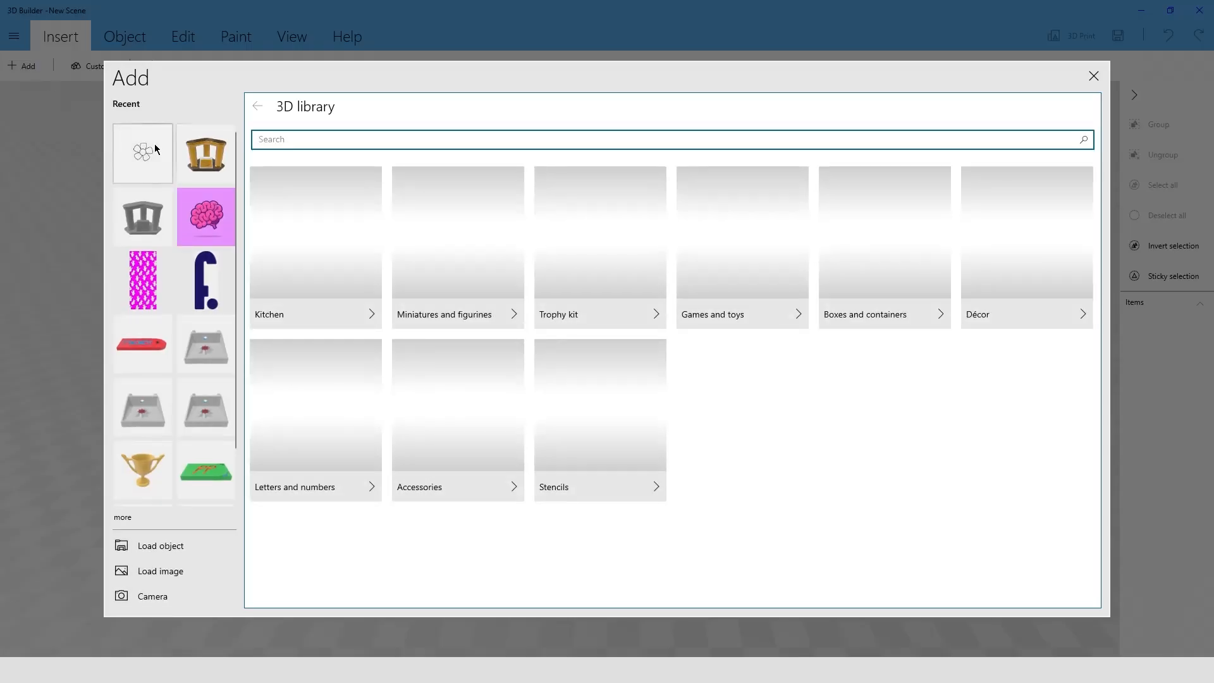
left_click(192, 571)
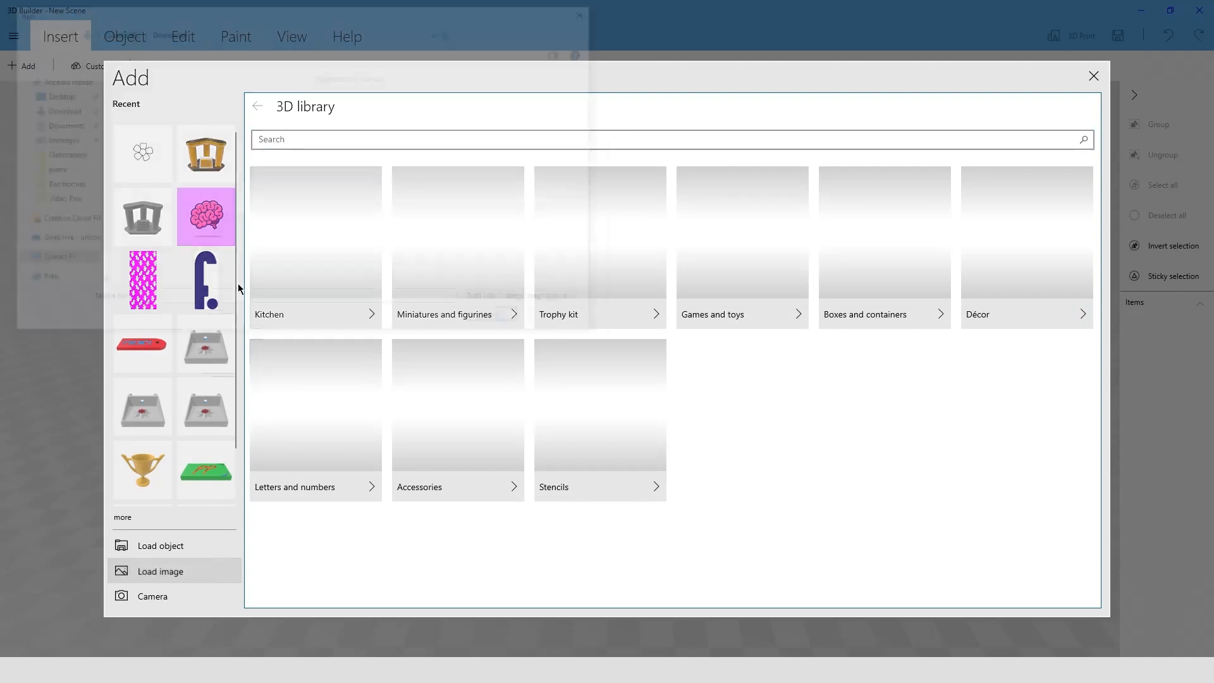
left_click(137, 94)
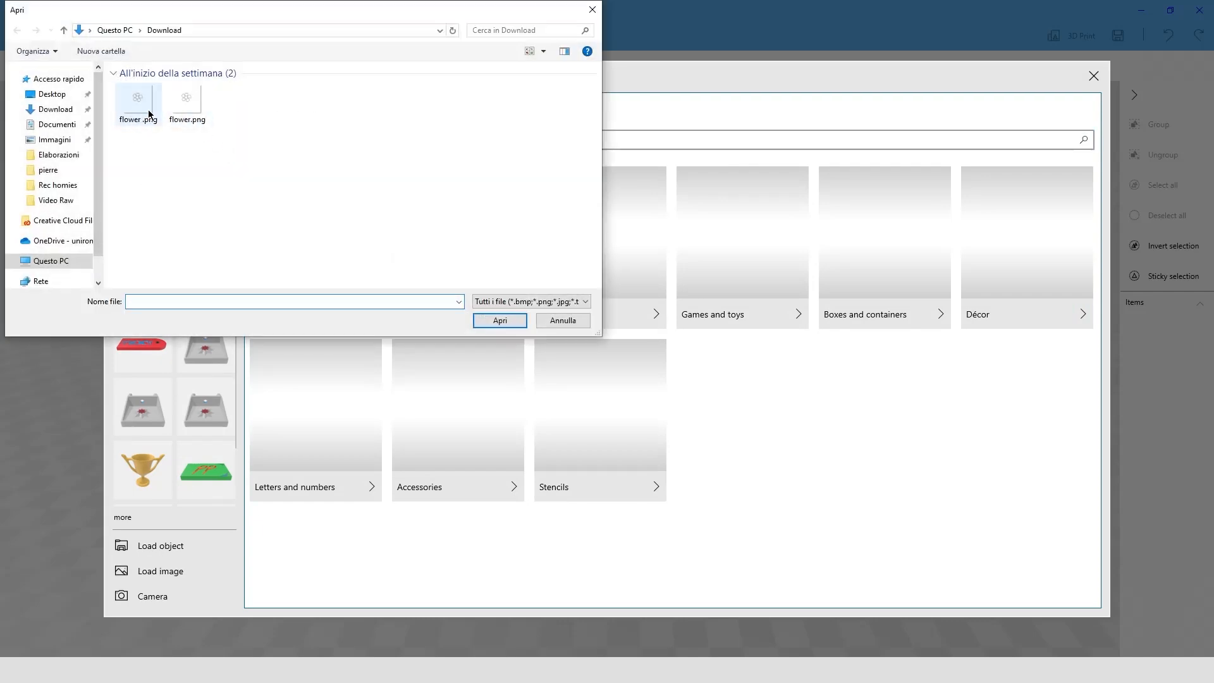
left_click(499, 320)
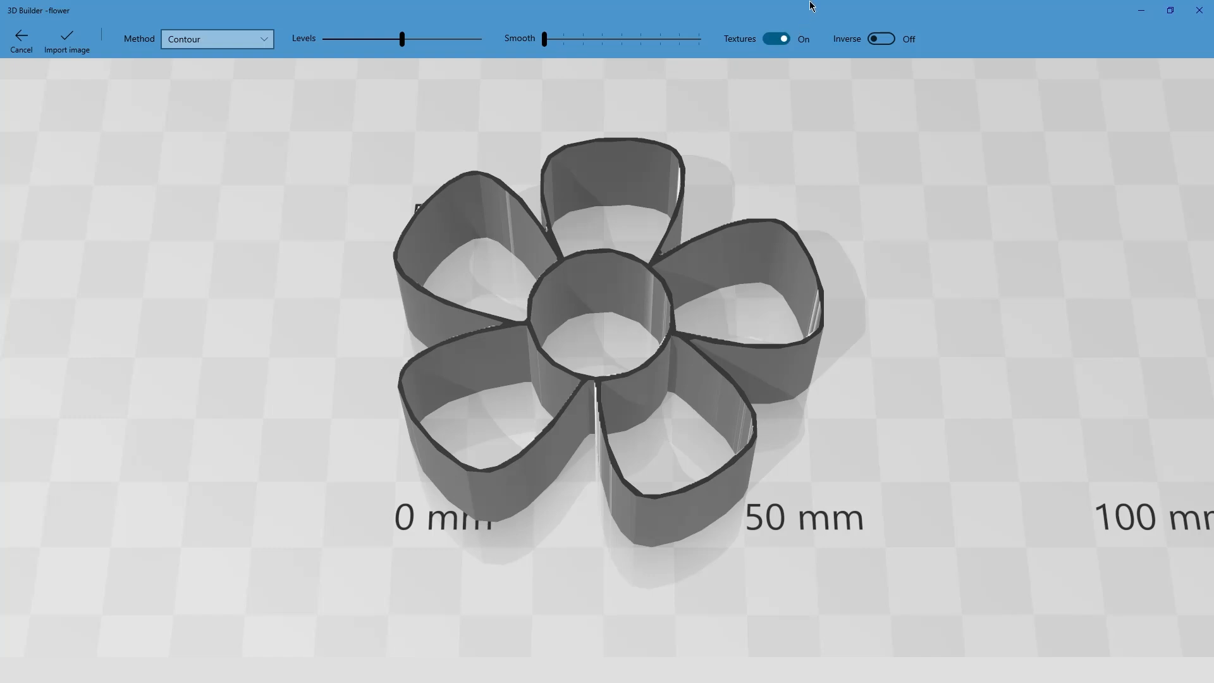
left_click(780, 40)
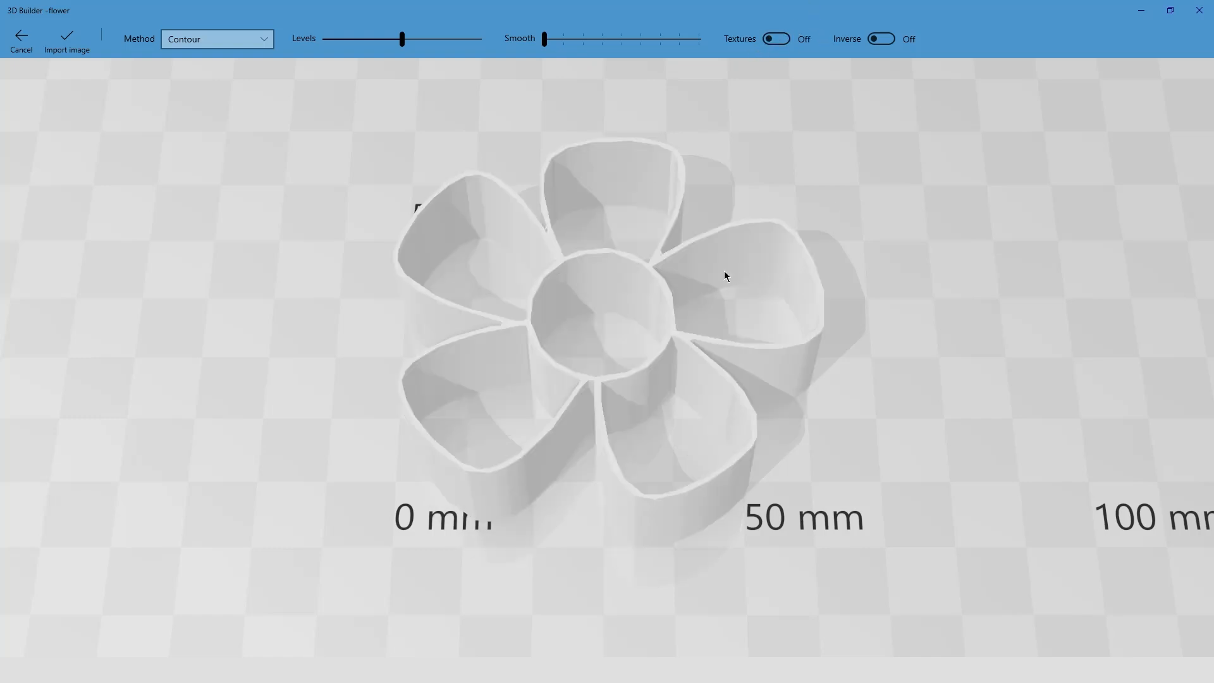
left_click(68, 40)
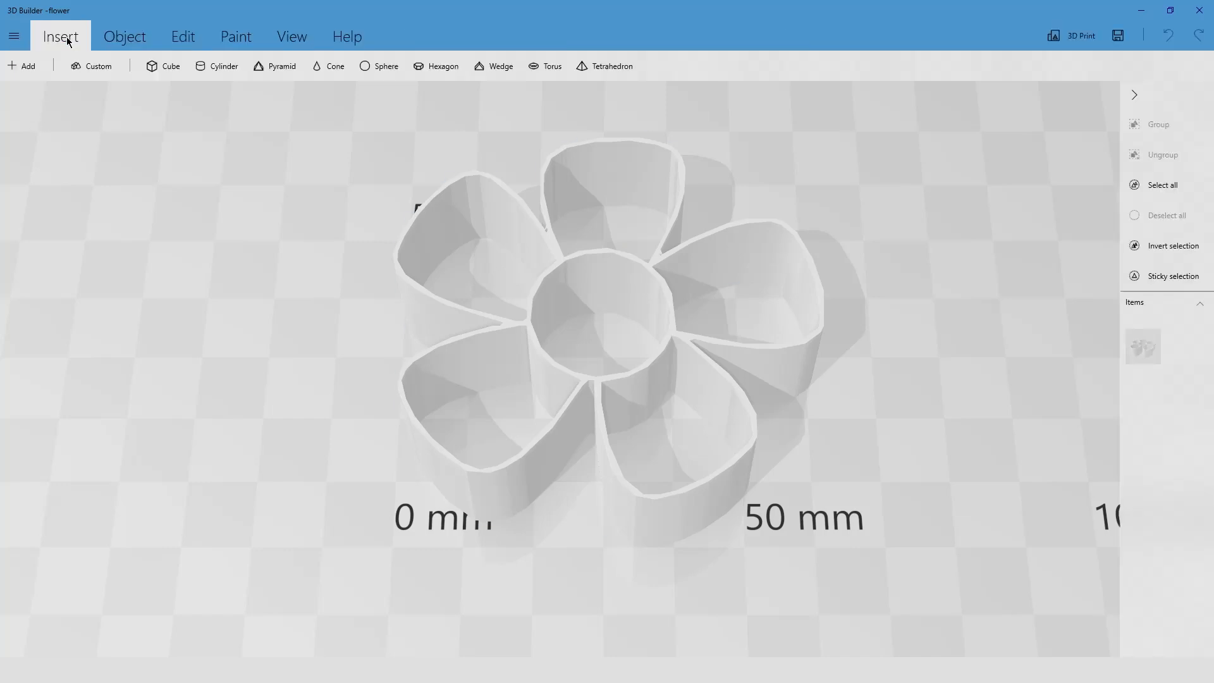
Step: Scale the imported flower proportionally to 75 mm along X
left_click(670, 306)
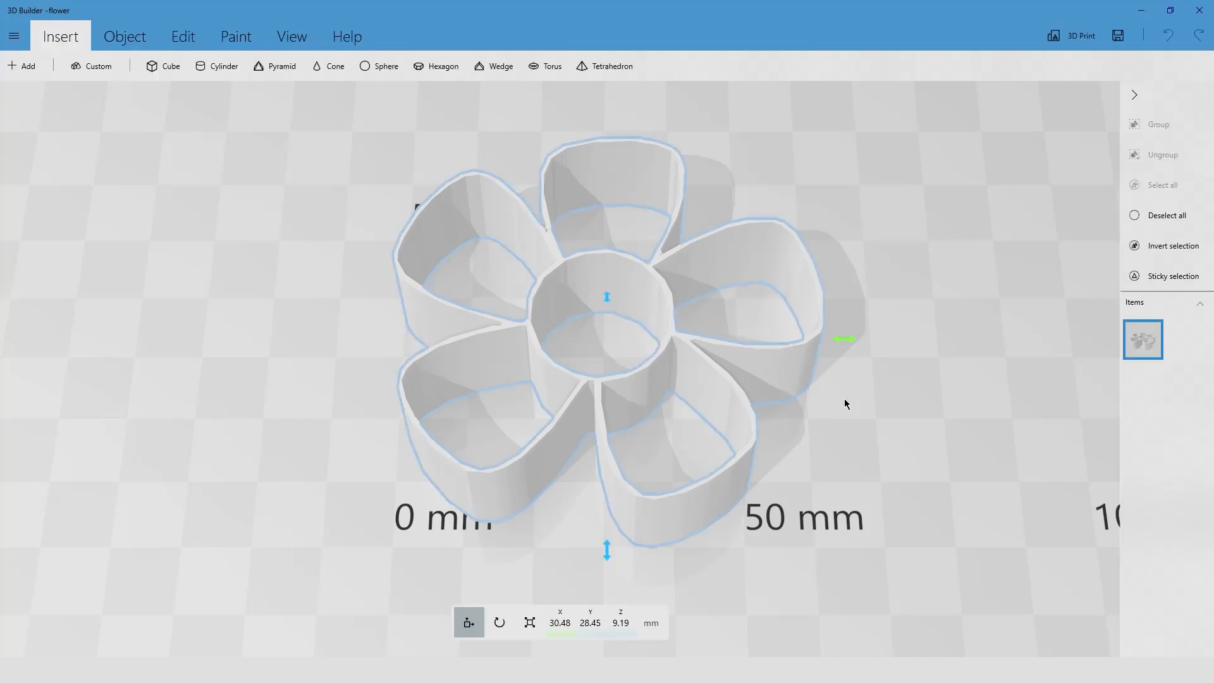
left_click(530, 623)
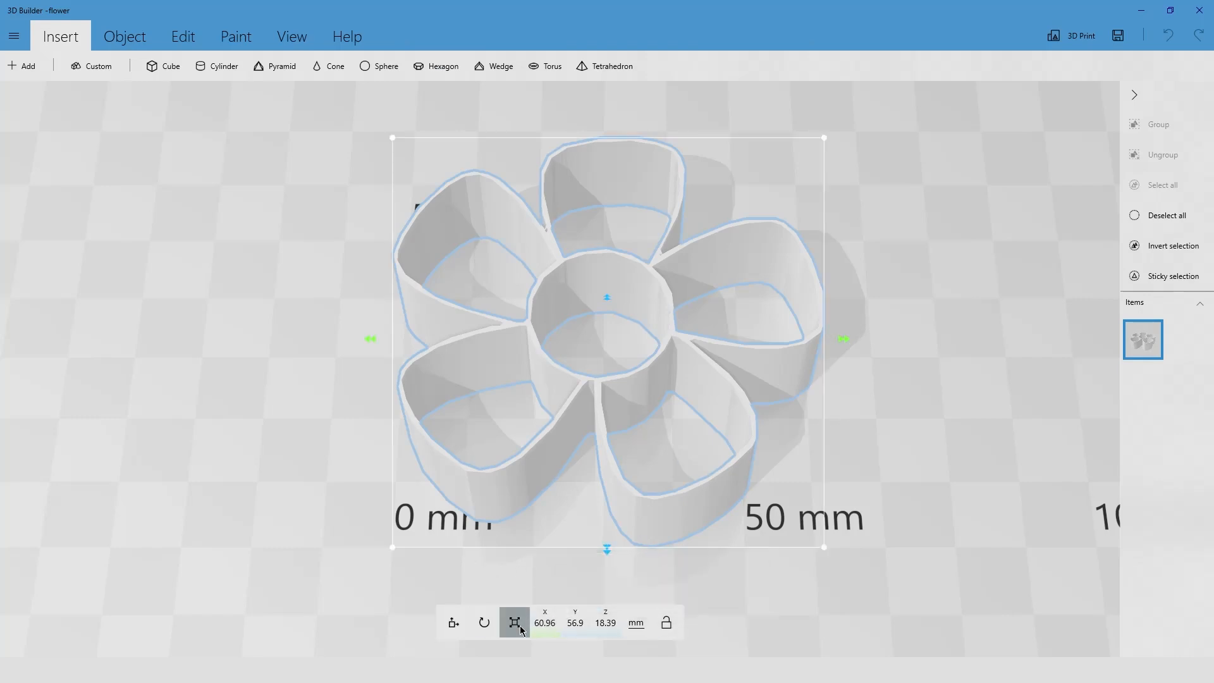
left_click(666, 626)
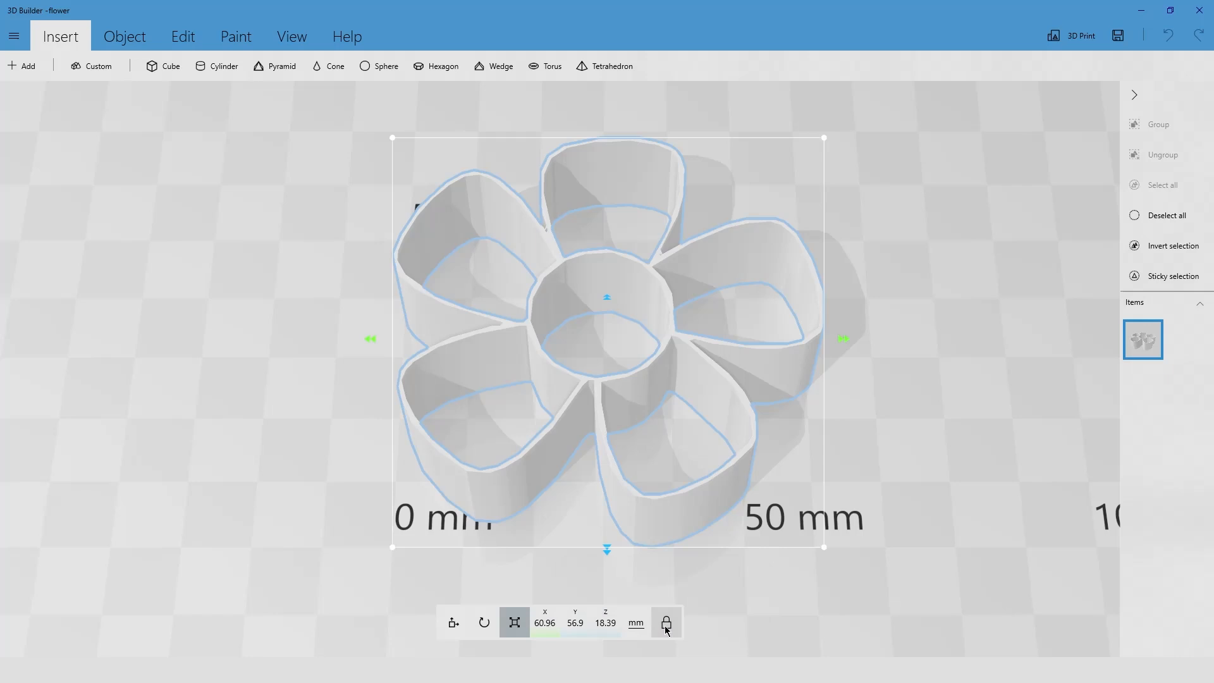
left_click(547, 623)
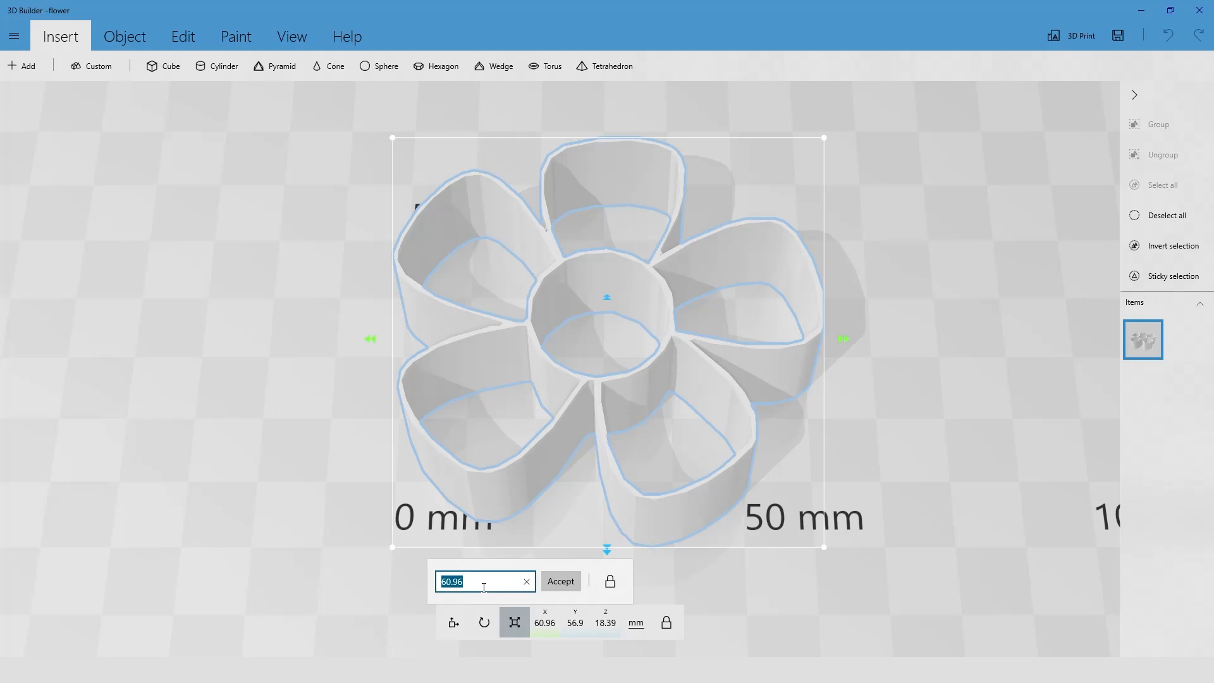
type("75")
key("Return")
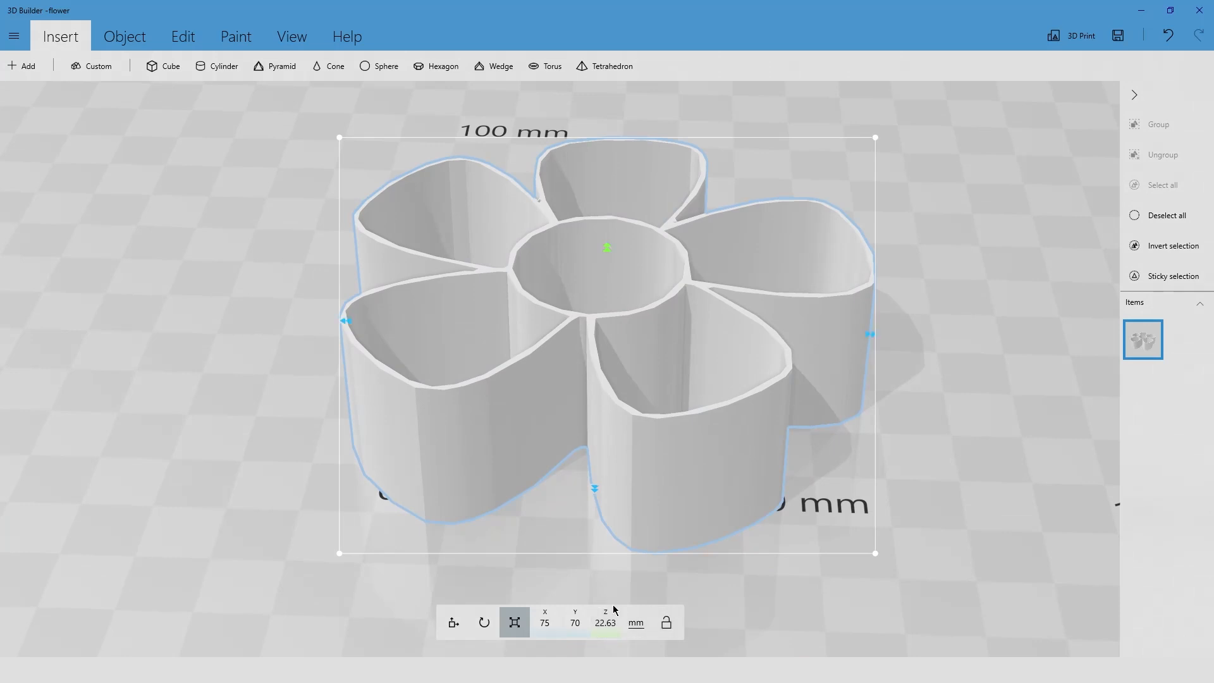
Step: Set the flower's height alone to 20 mm along Z, without keeping the proportions
left_click(607, 624)
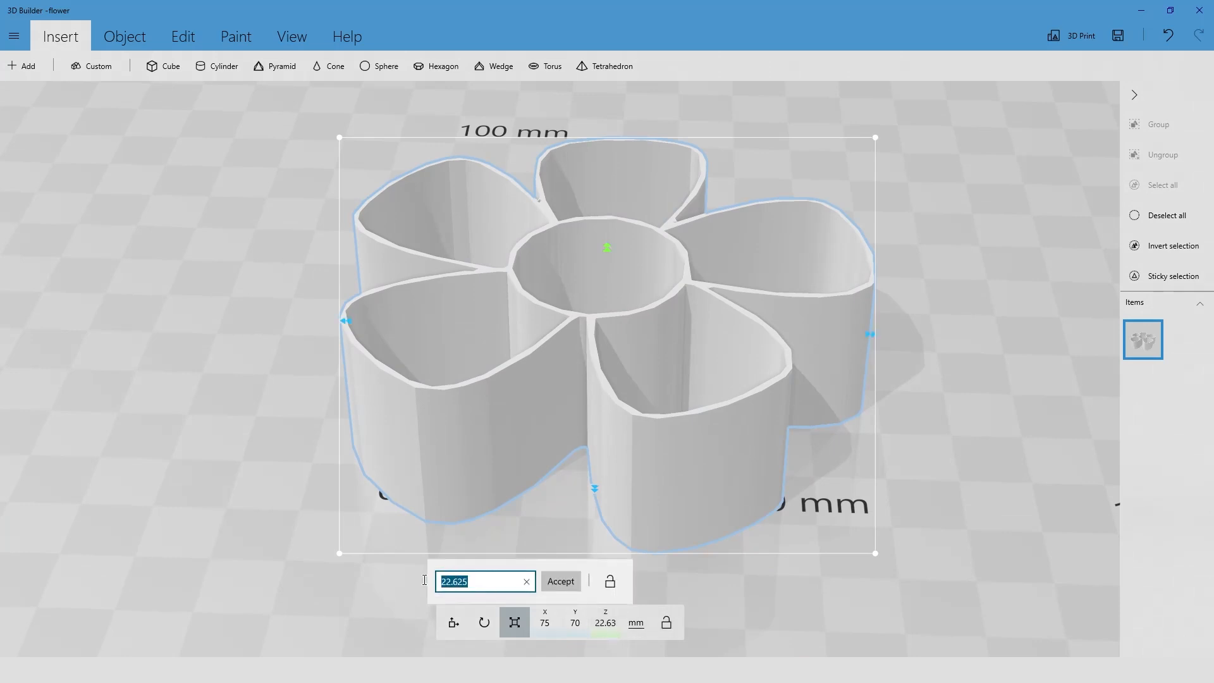
type("20")
key("Return")
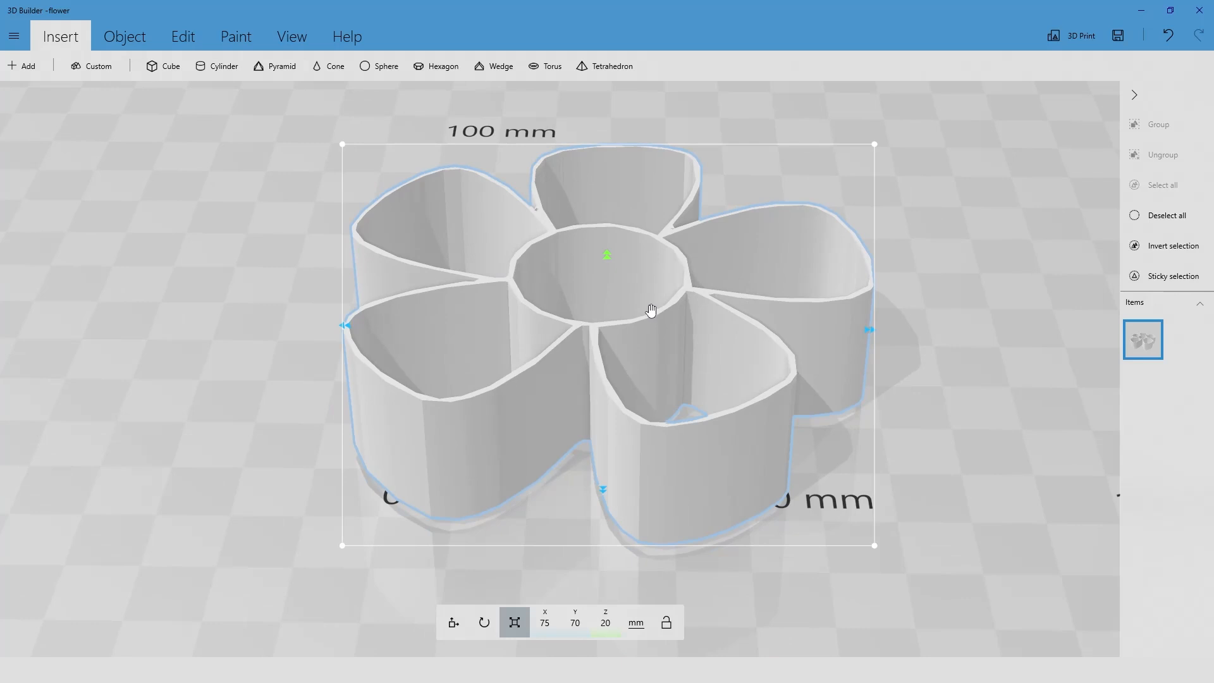
Step: Lock the scale proportions, insert a cylinder, and scale it uniformly to 80 mm
left_click(665, 625)
left_click(224, 76)
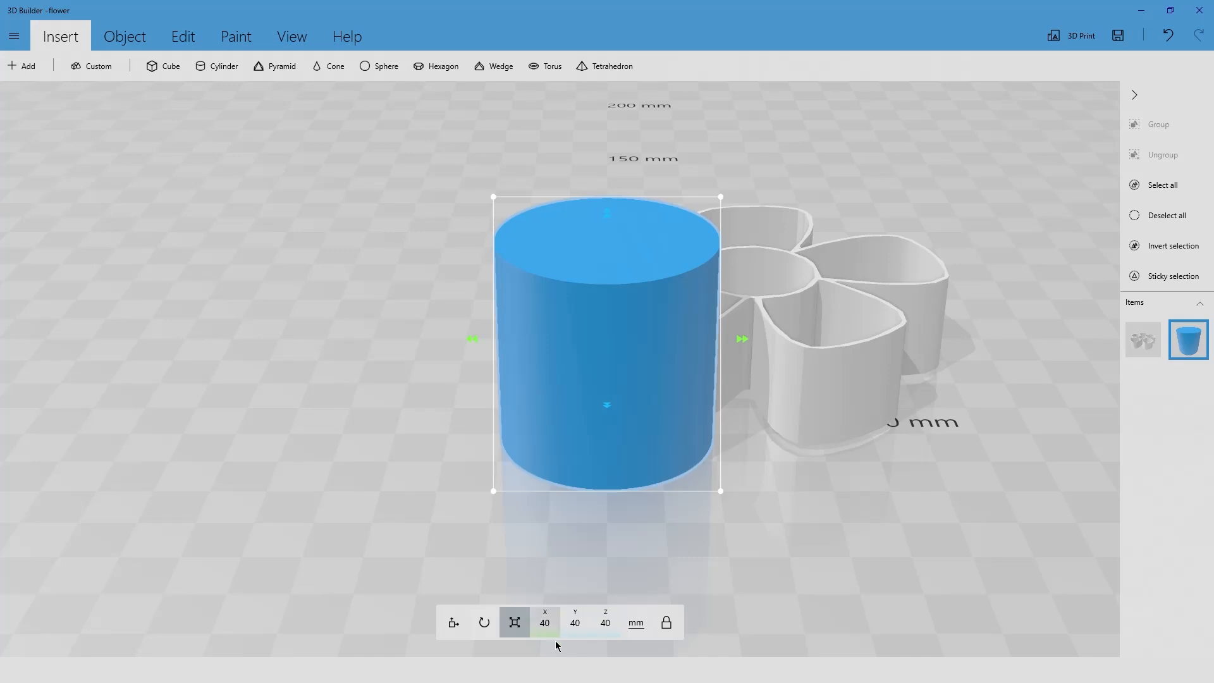
left_click(545, 622)
left_click(544, 623)
left_click(544, 622)
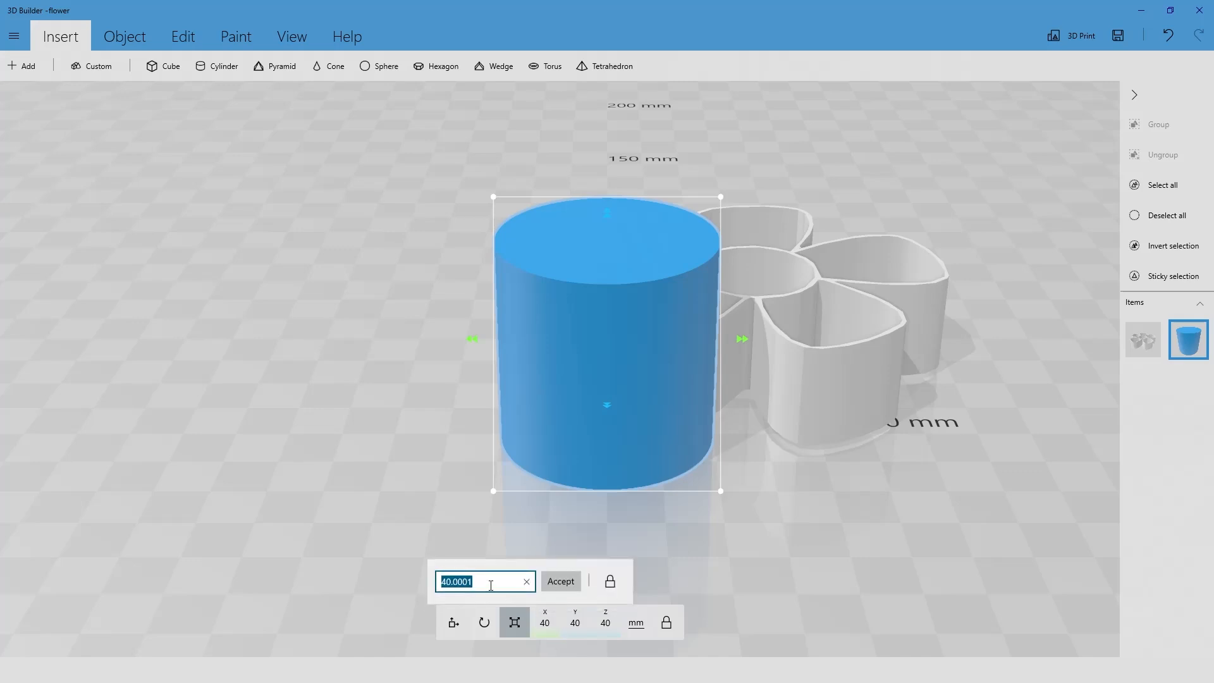
key("BackSpace")
type("80")
key("Return")
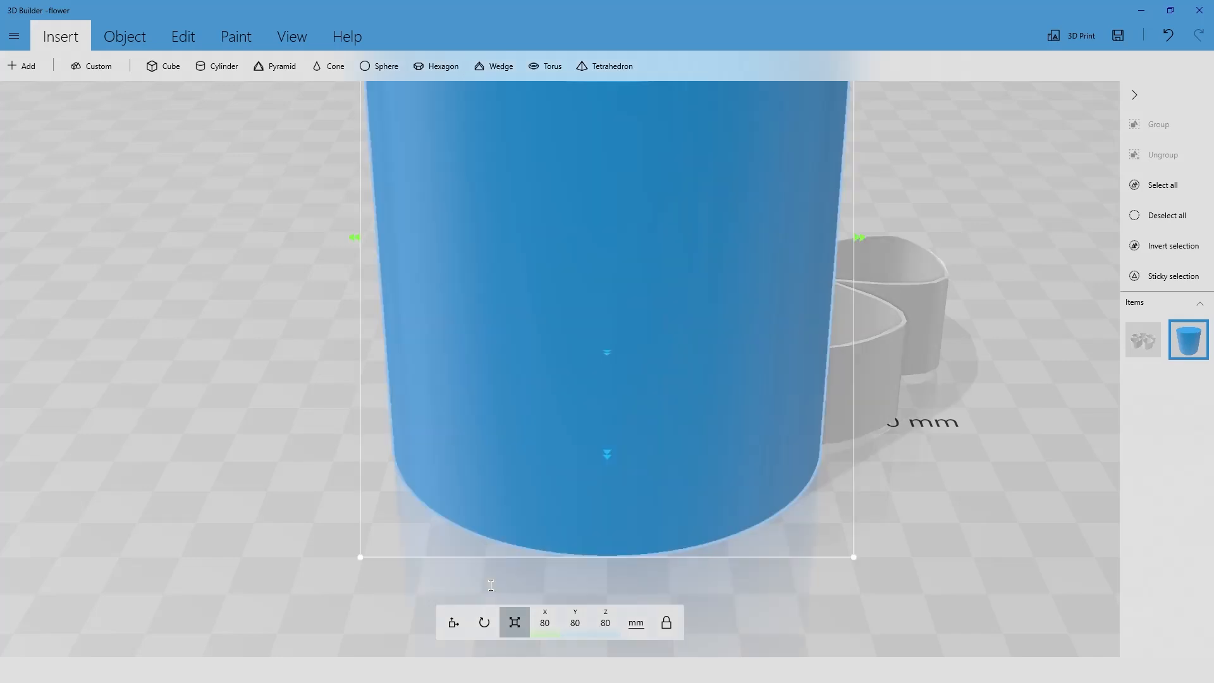
Step: Reduce the cylinder's height alone to 3 mm along Z to form a flat disc
left_click(606, 623)
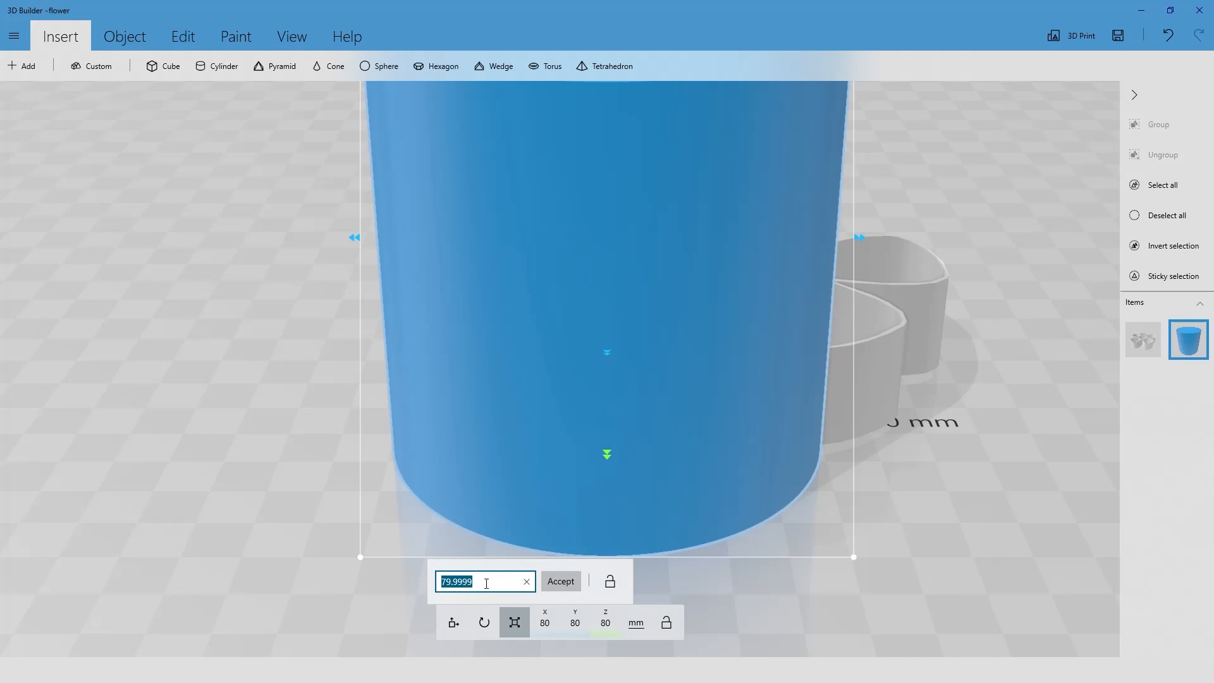
type("3")
key("Return")
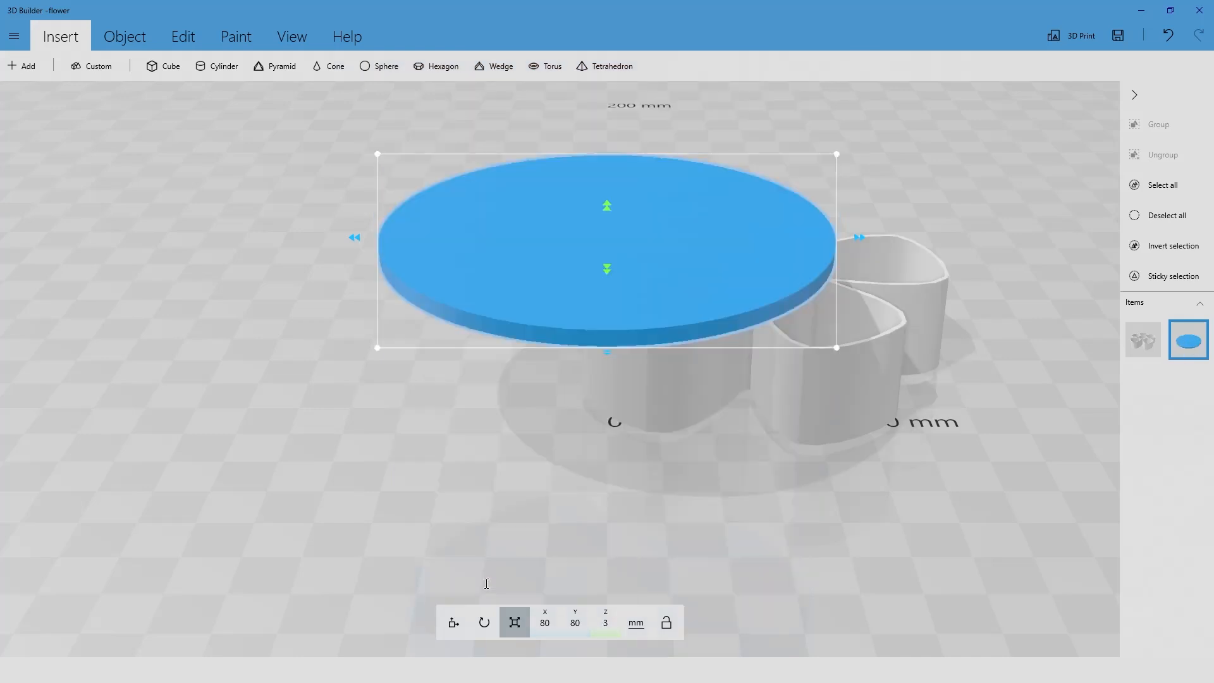
Step: Move the disc out in front of the flower and place the flower over the disc
right_click_drag(869, 289, 745, 326)
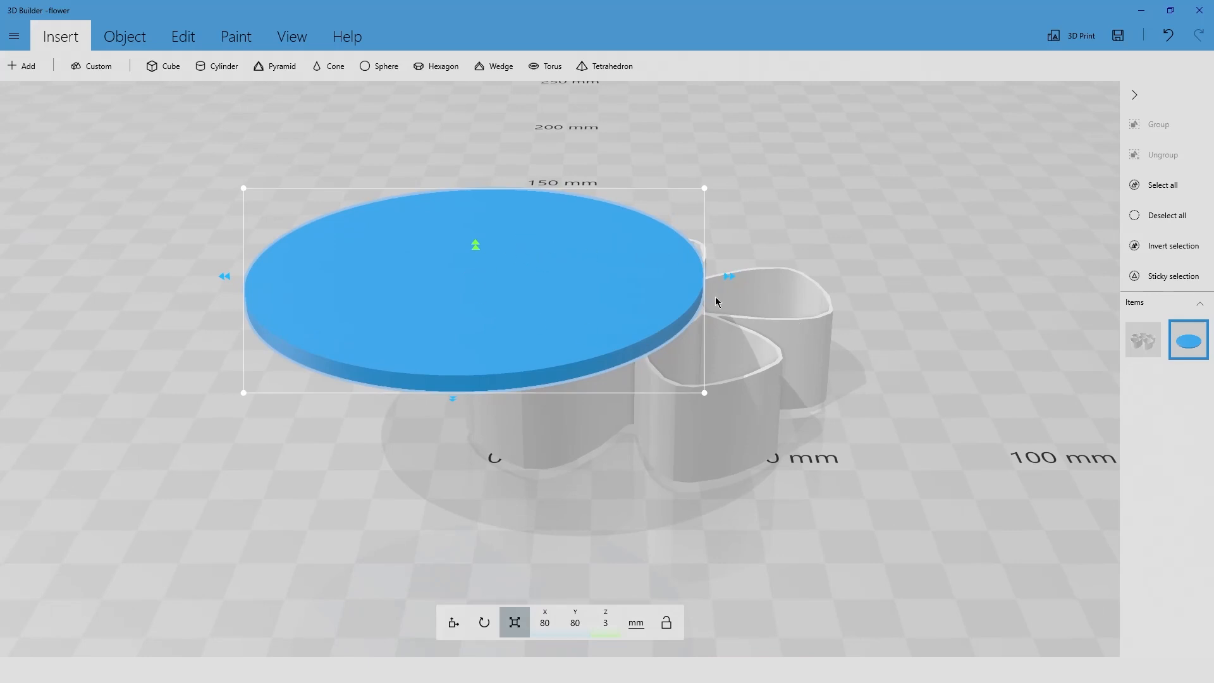
left_click_drag(534, 309, 456, 496)
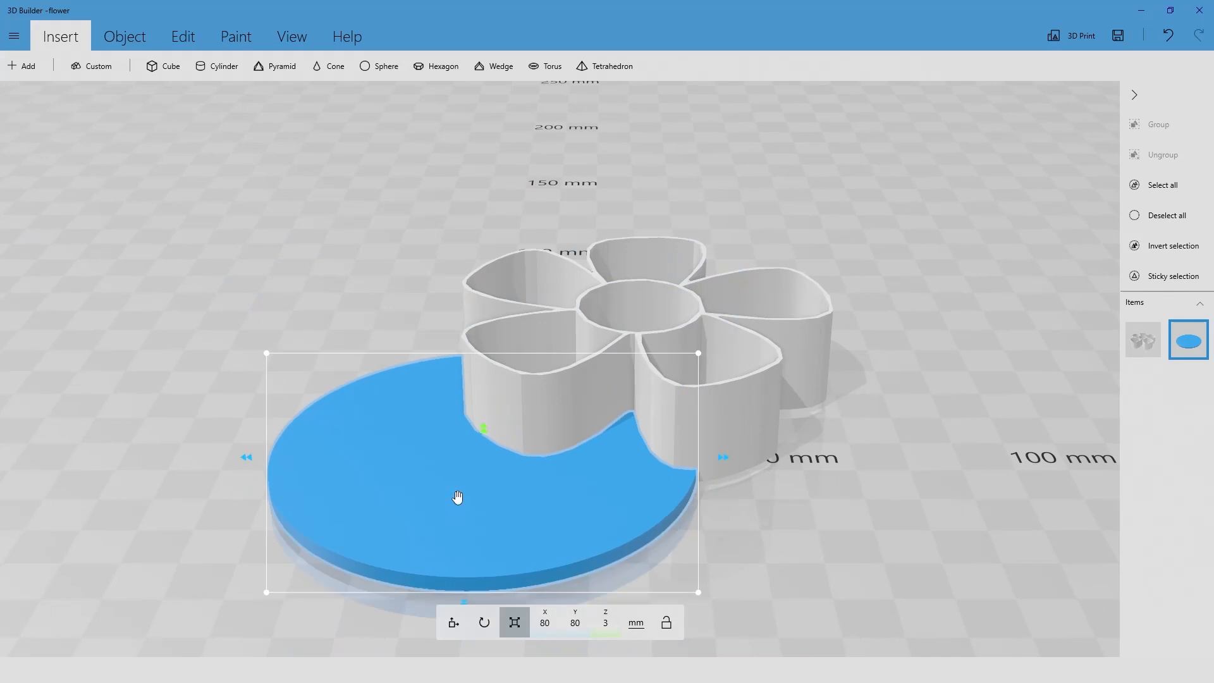
left_click(746, 427)
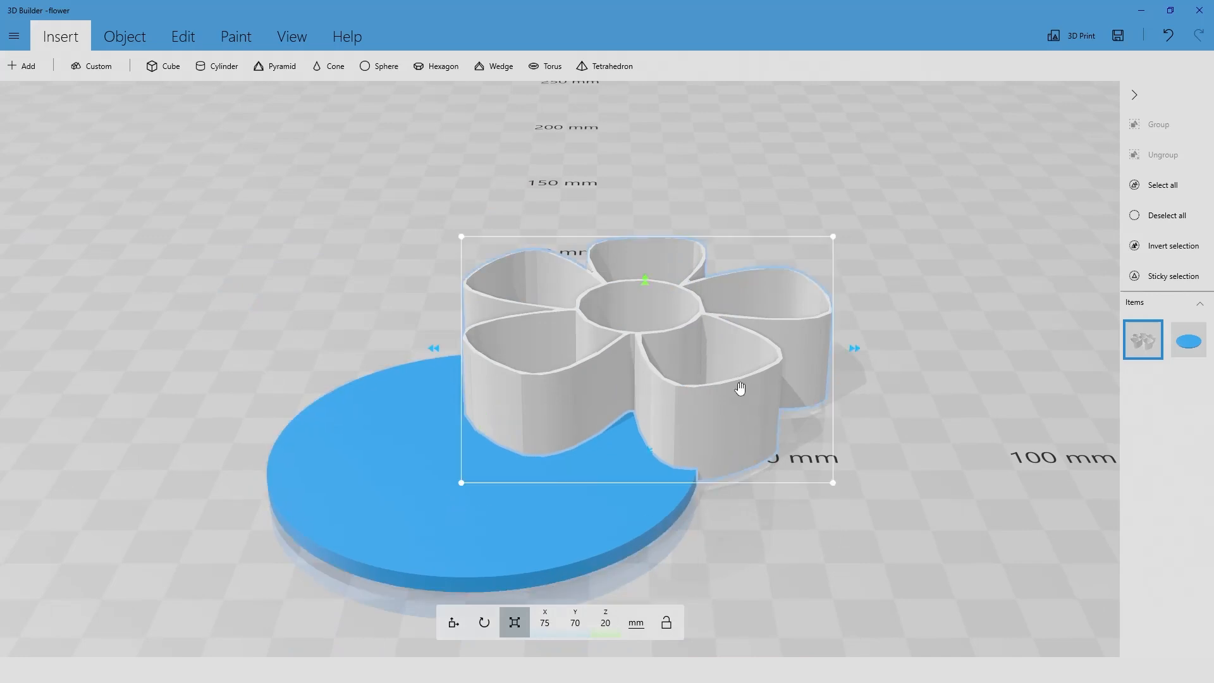
left_click_drag(748, 415, 576, 491)
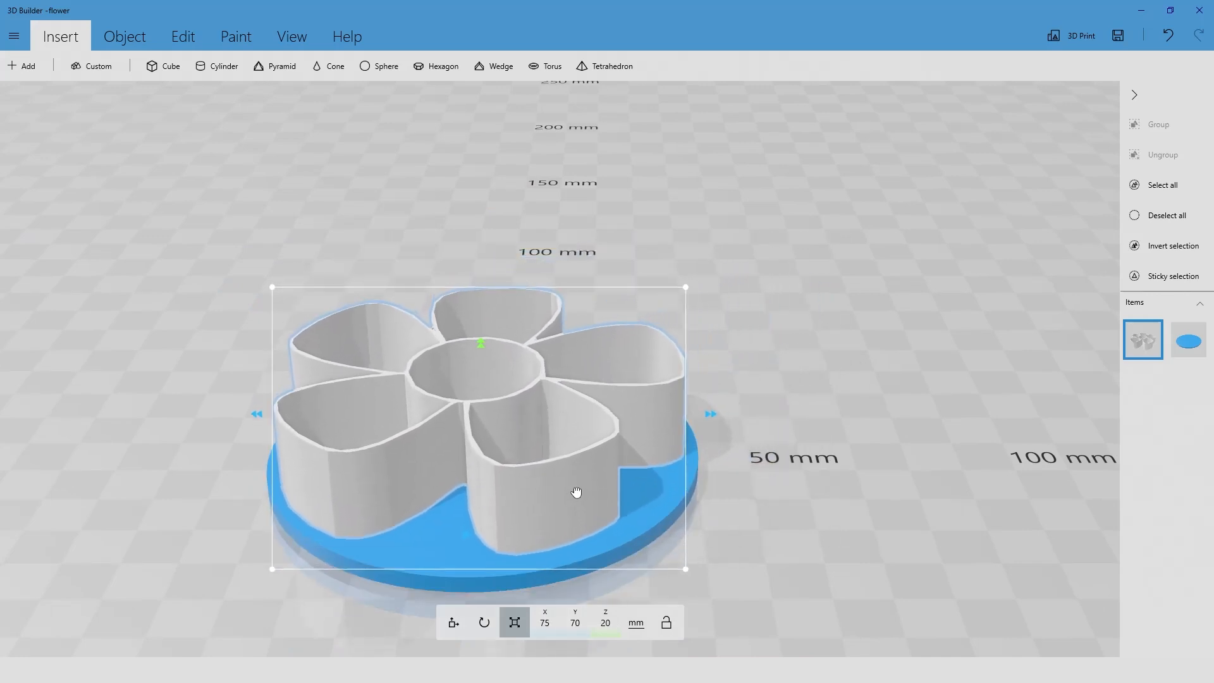
left_click_drag(793, 518, 793, 488)
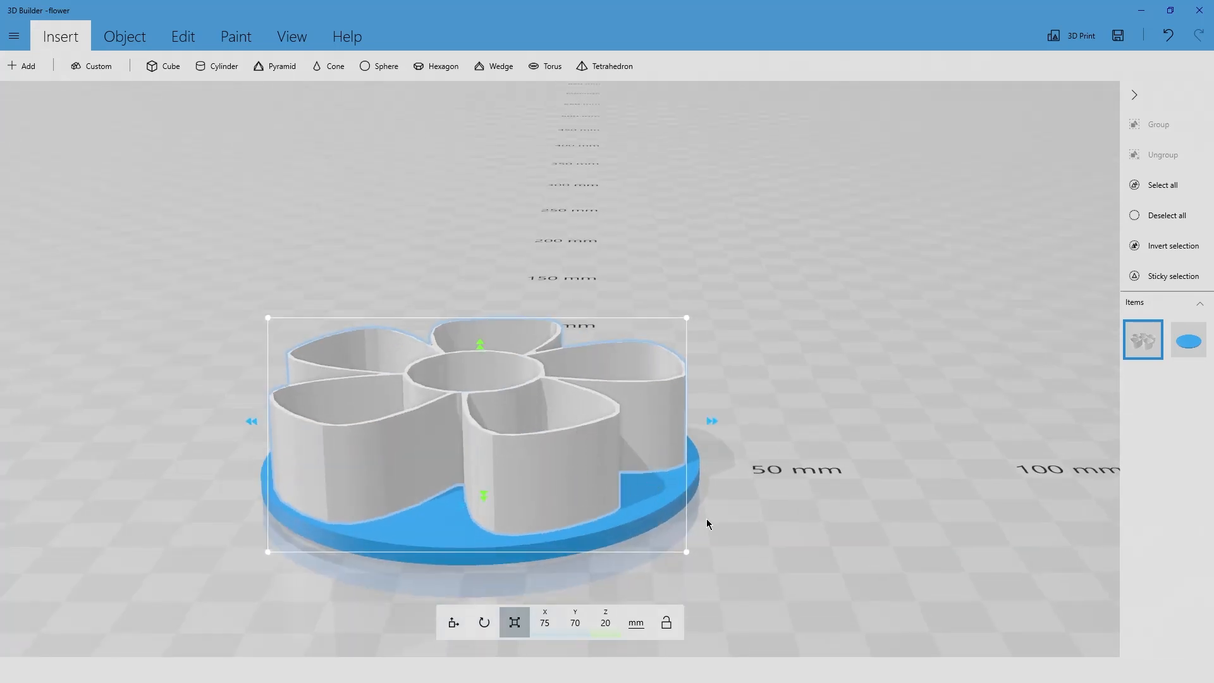
left_click_drag(707, 520, 656, 564)
scroll(631, 432, "down", 5)
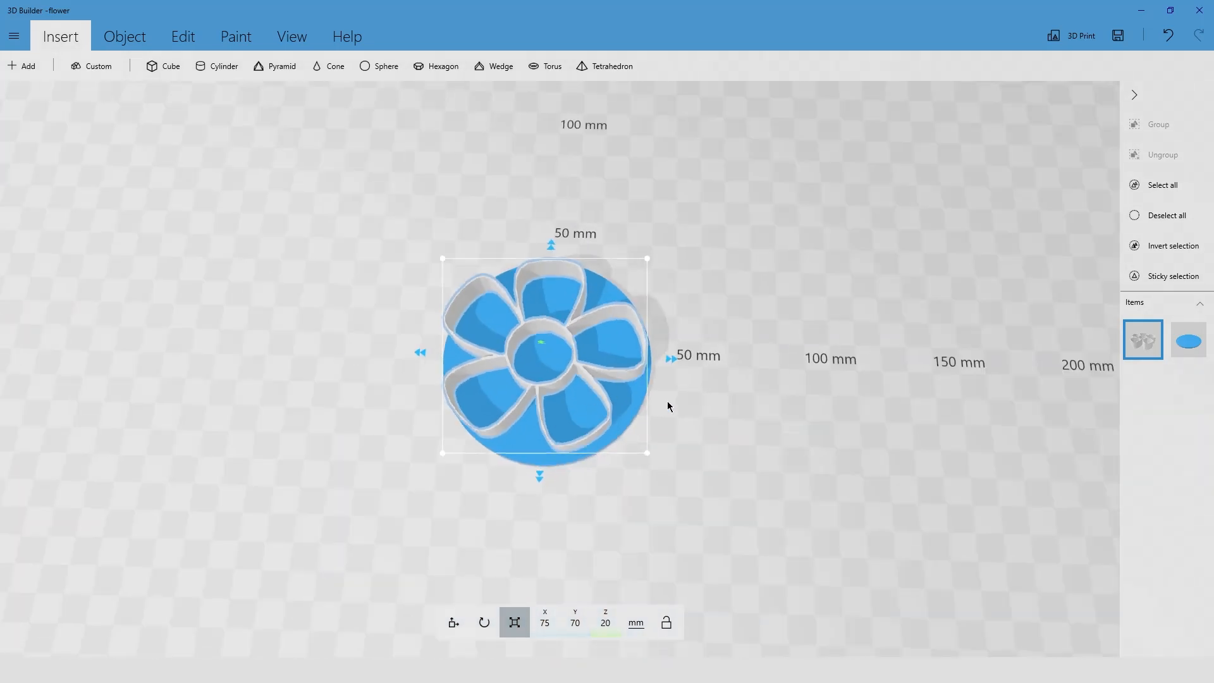
Step: Nudge the flower slightly to centre it over the disc, and merge the flower and disc into one object
left_click_drag(749, 442, 753, 484)
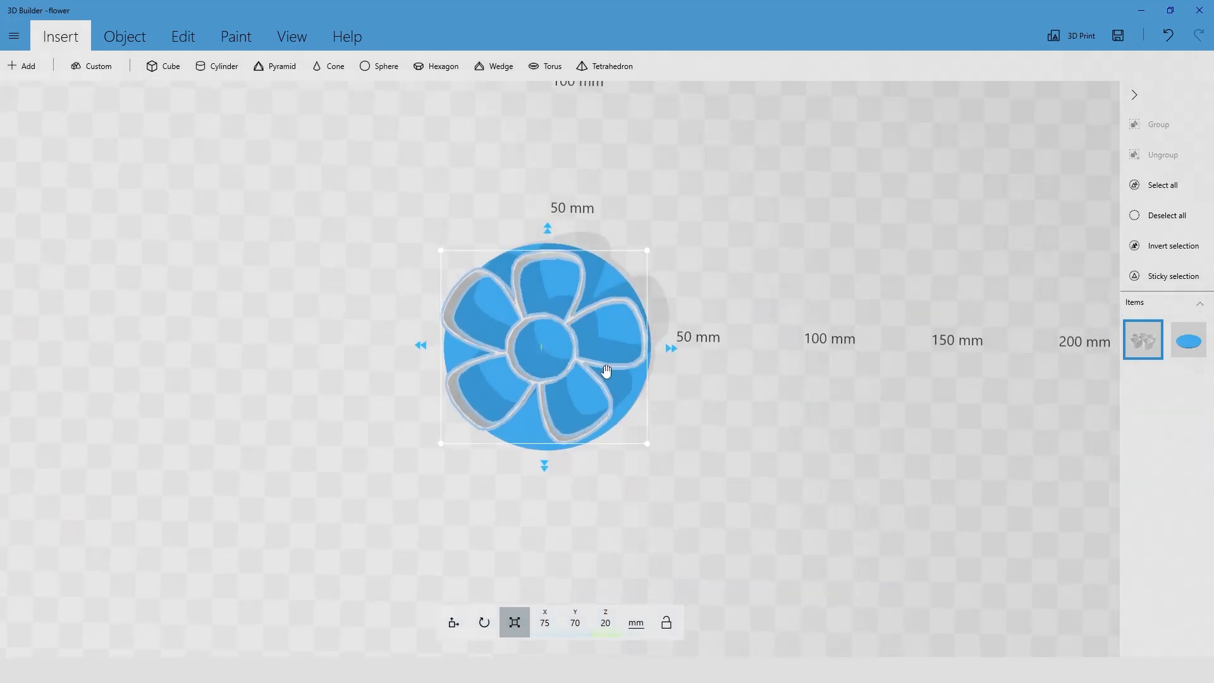
left_click_drag(605, 374, 614, 372)
left_click_drag(727, 417, 707, 272)
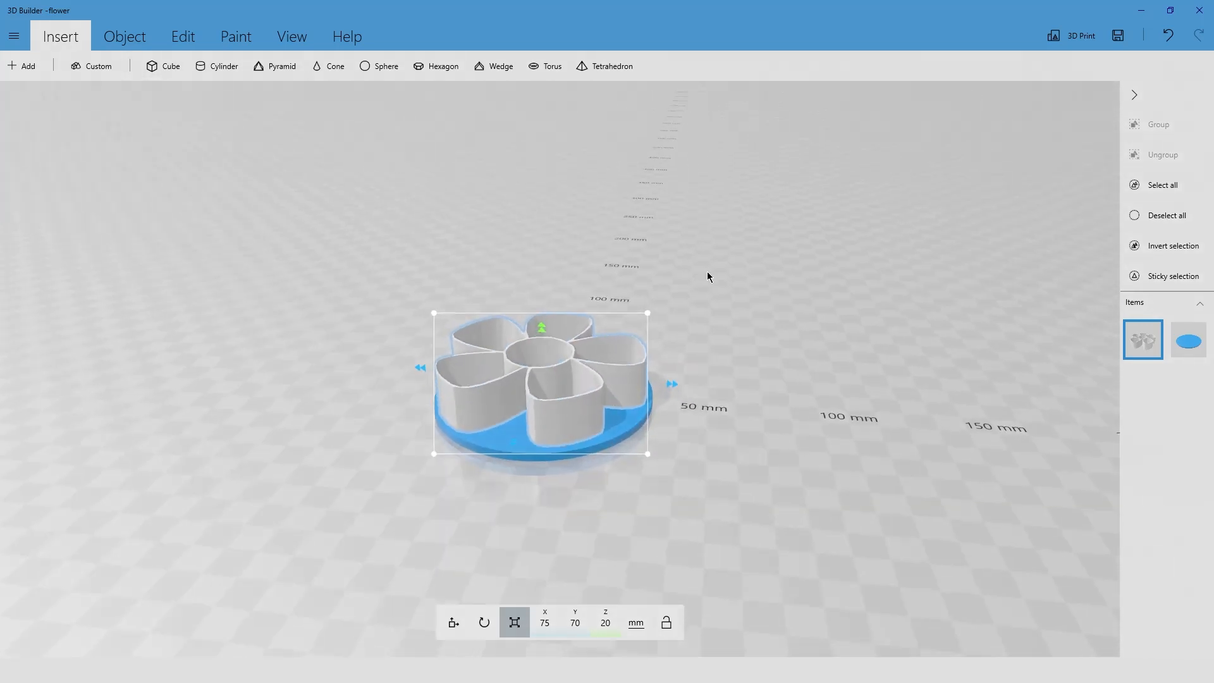
left_click(611, 433, "ctrl")
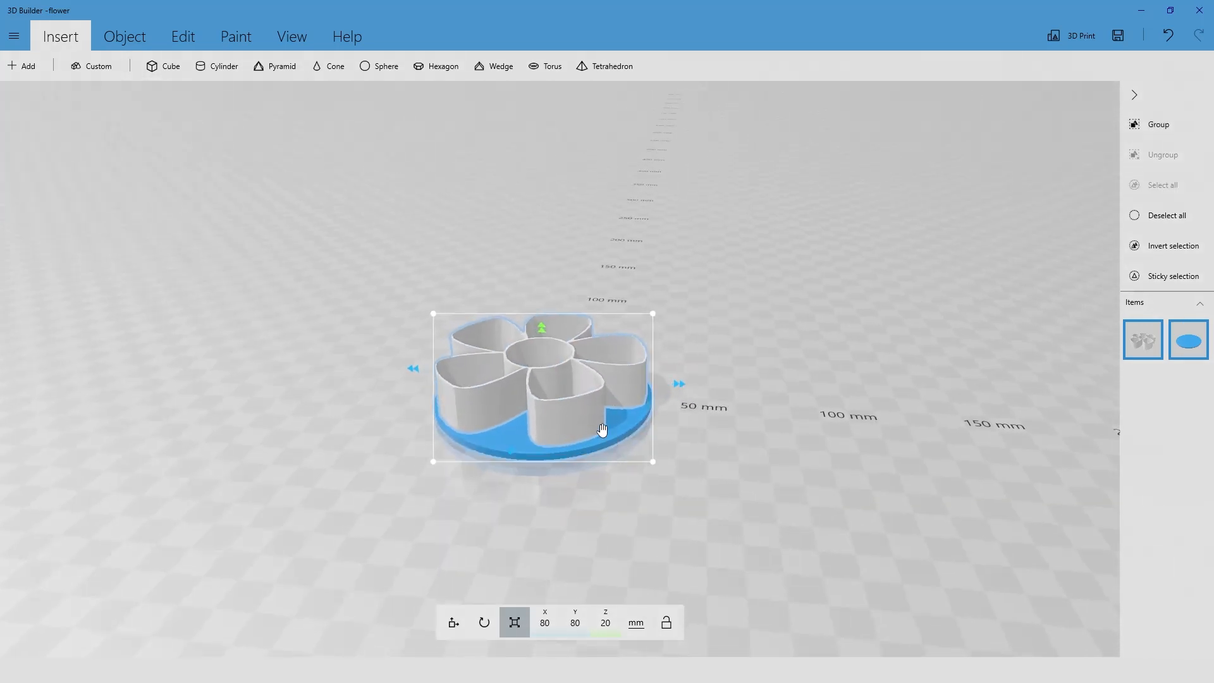
left_click(183, 38)
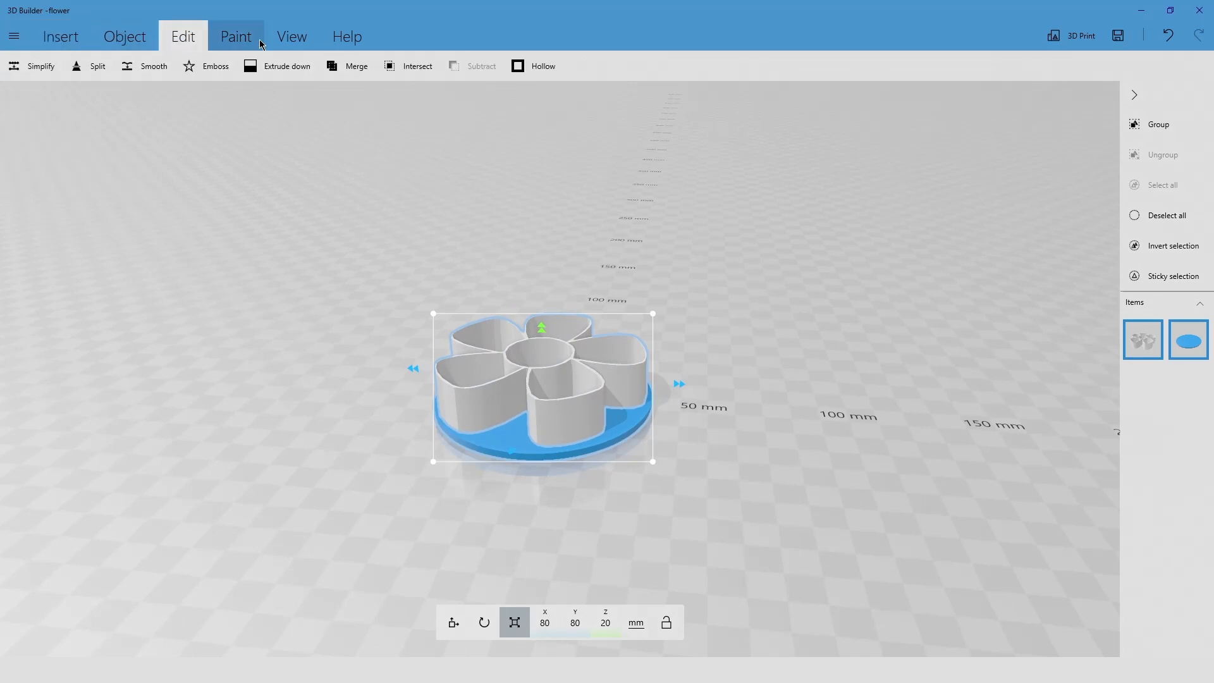
left_click(346, 66)
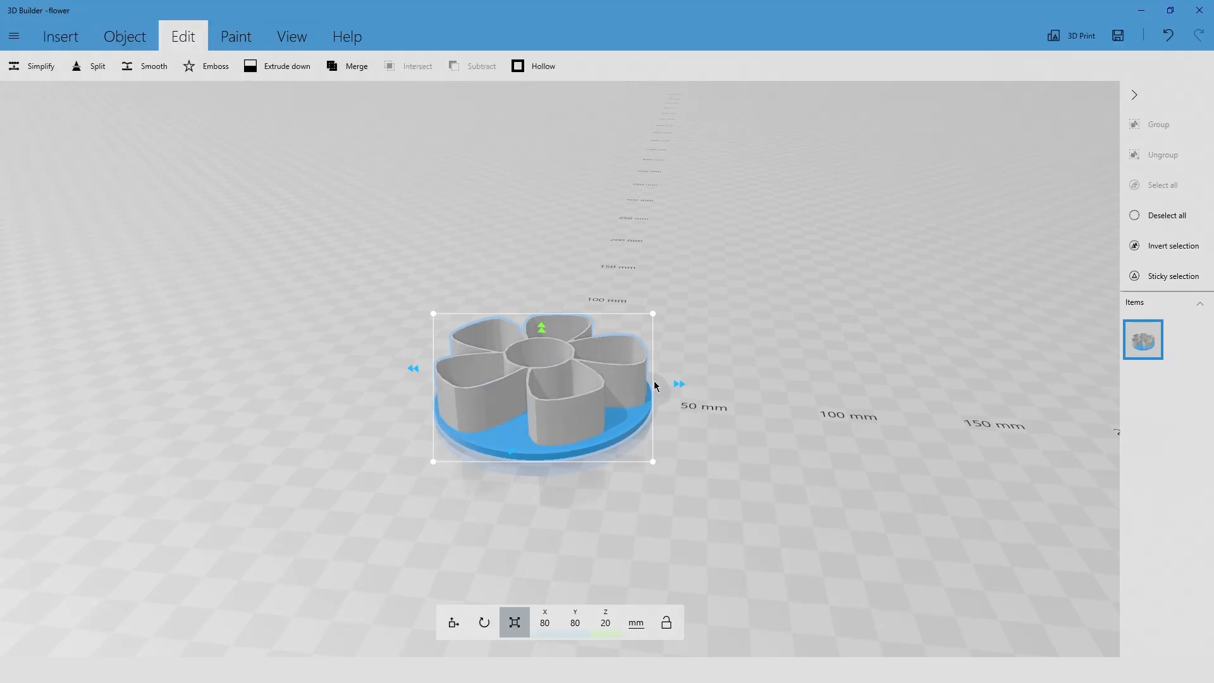
Step: Paint the whole merged flower and base dark red and apply the colour
scroll(545, 423, "up", 1)
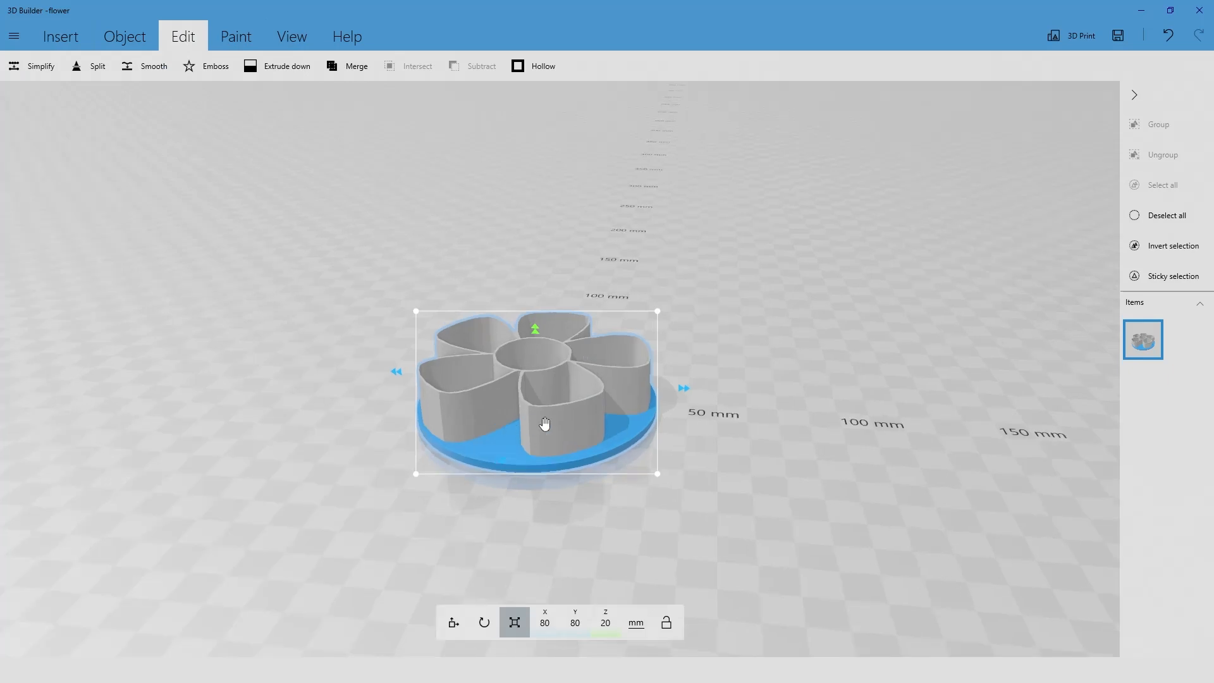
scroll(546, 423, "up", 3)
scroll(556, 420, "down", 1)
left_click(224, 39)
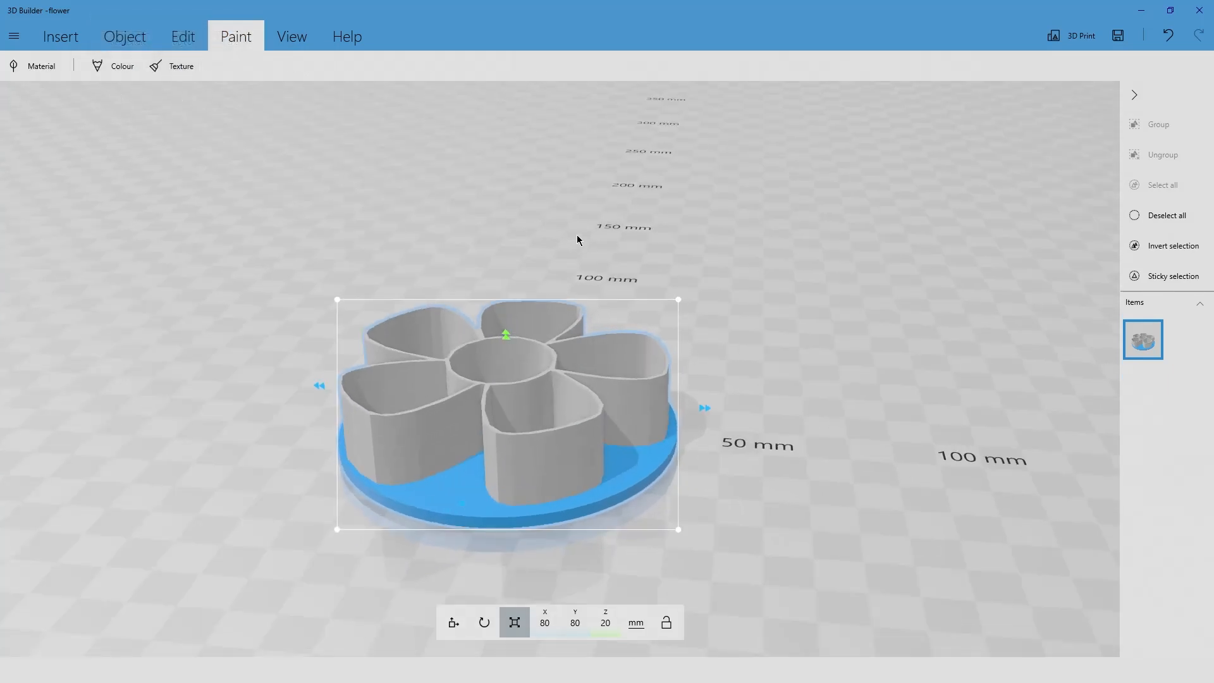
left_click(117, 70)
left_click(172, 39)
left_click(318, 154)
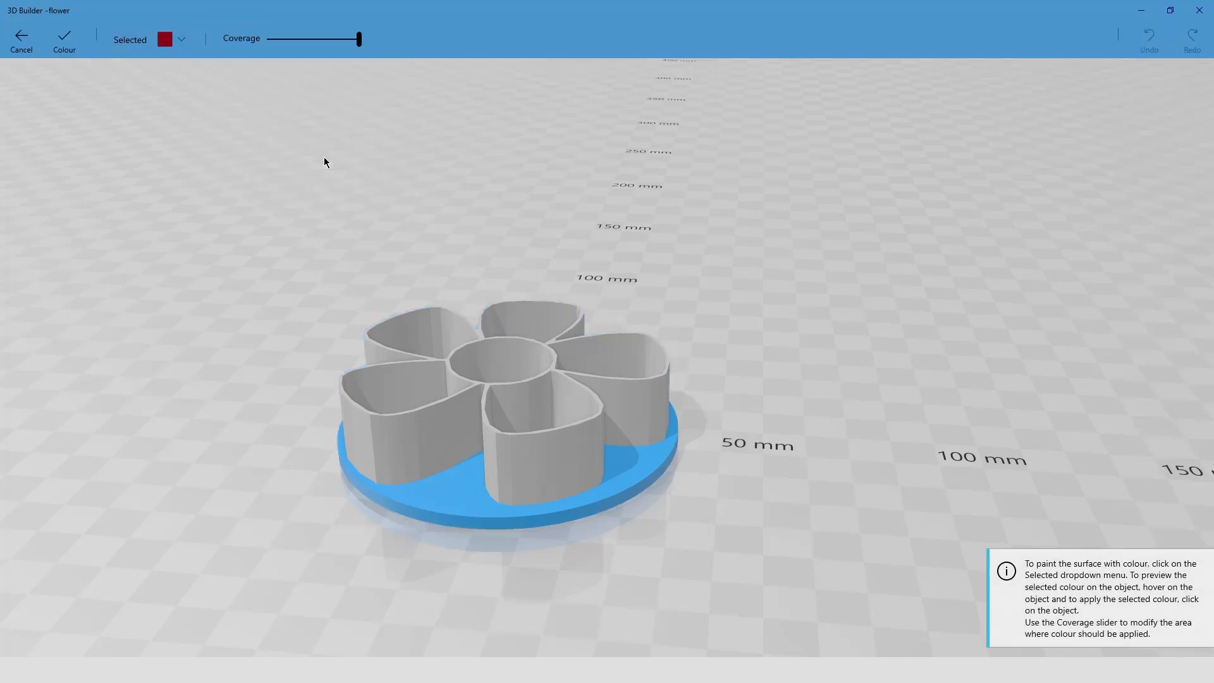
left_click(542, 361)
left_click(66, 42)
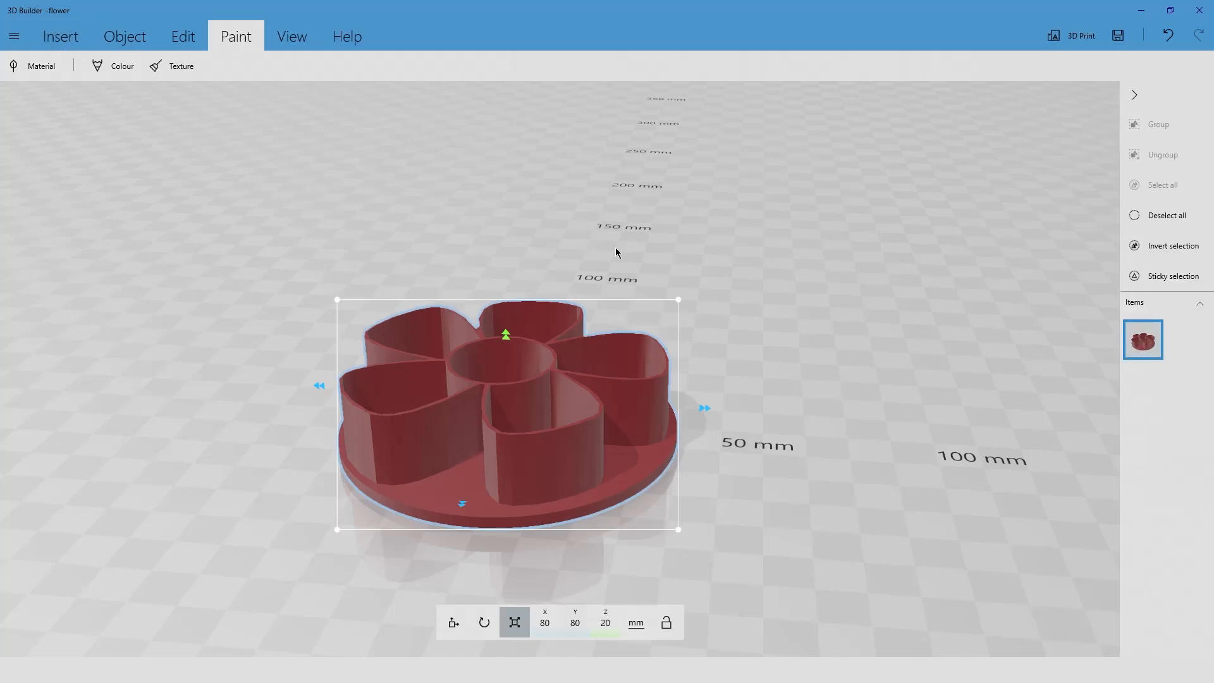
Step: Save the model to the Download folder in OBJ format as "flower .obj", together with its material file "flower .mtl"
right_click_drag(760, 475, 873, 496)
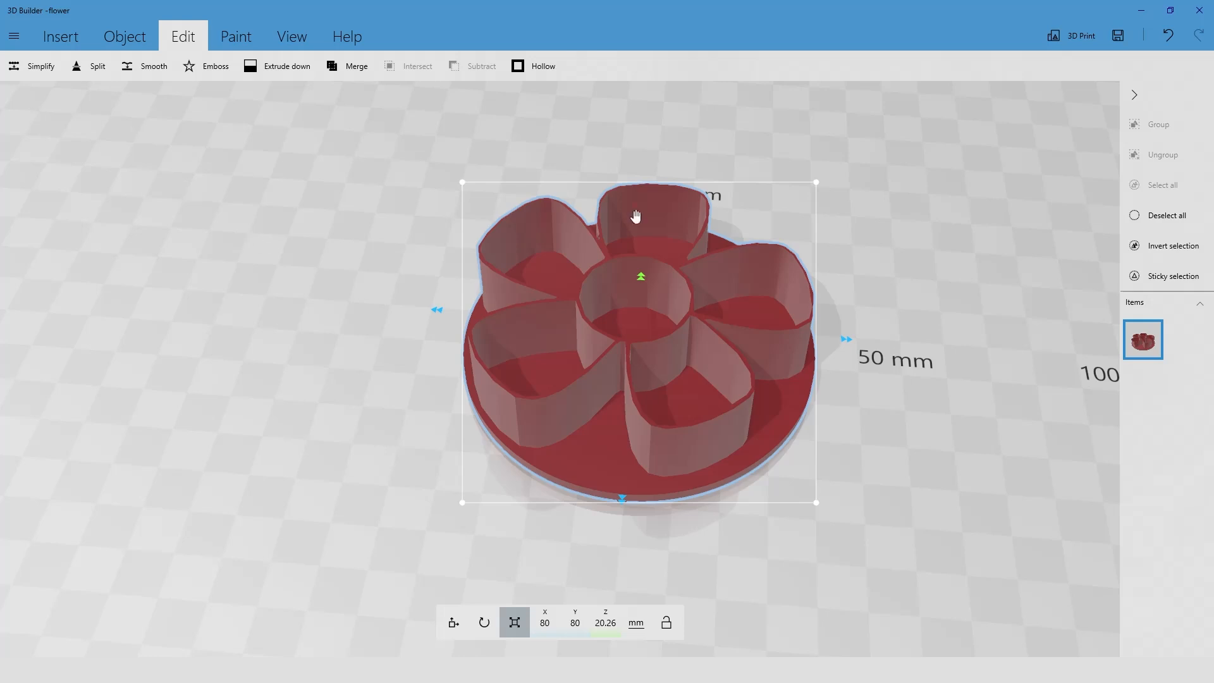
left_click(1118, 36)
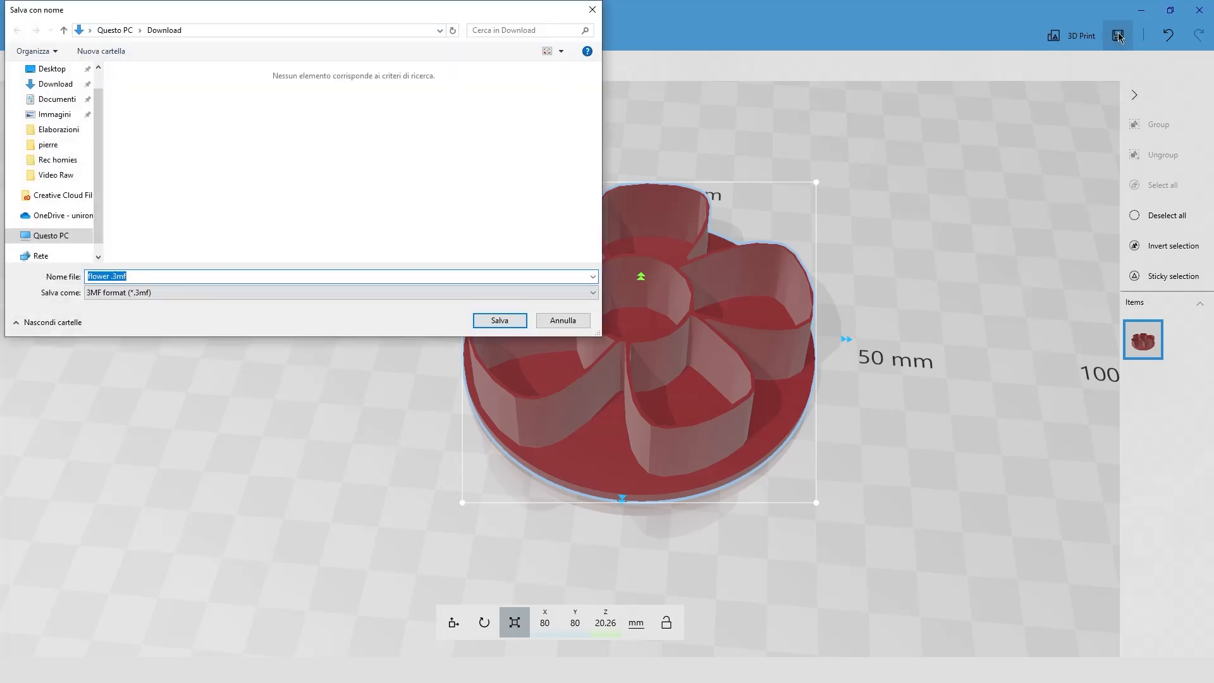
left_click(156, 293)
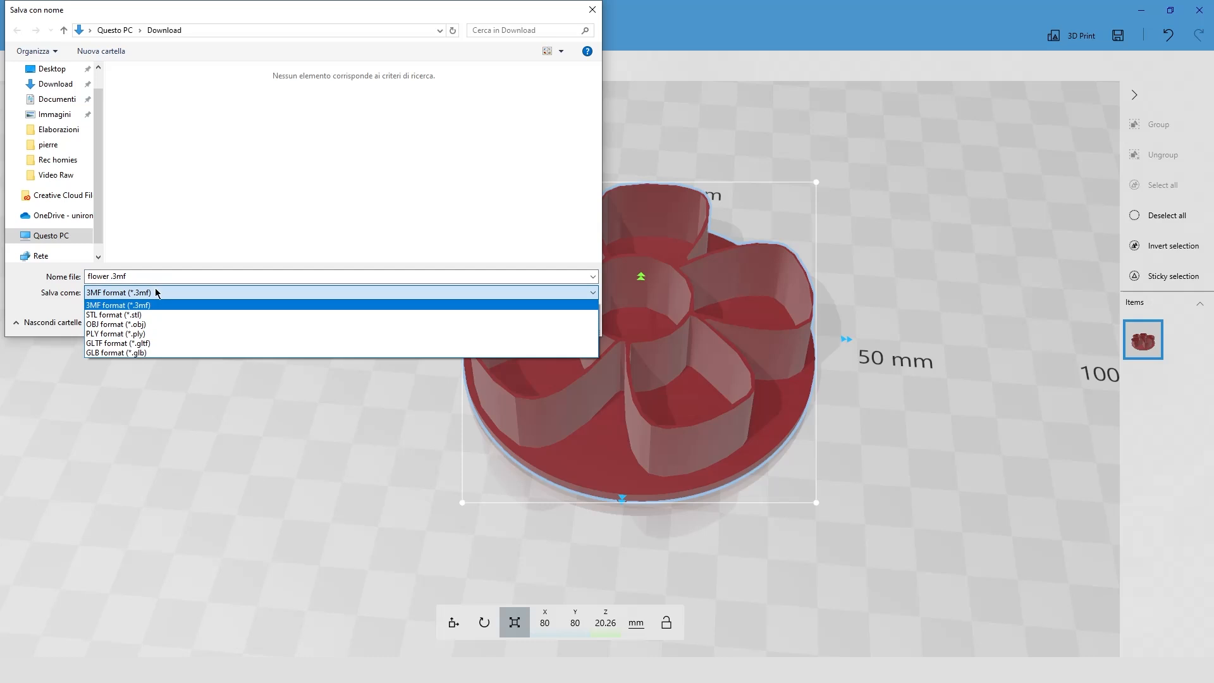
left_click(152, 322)
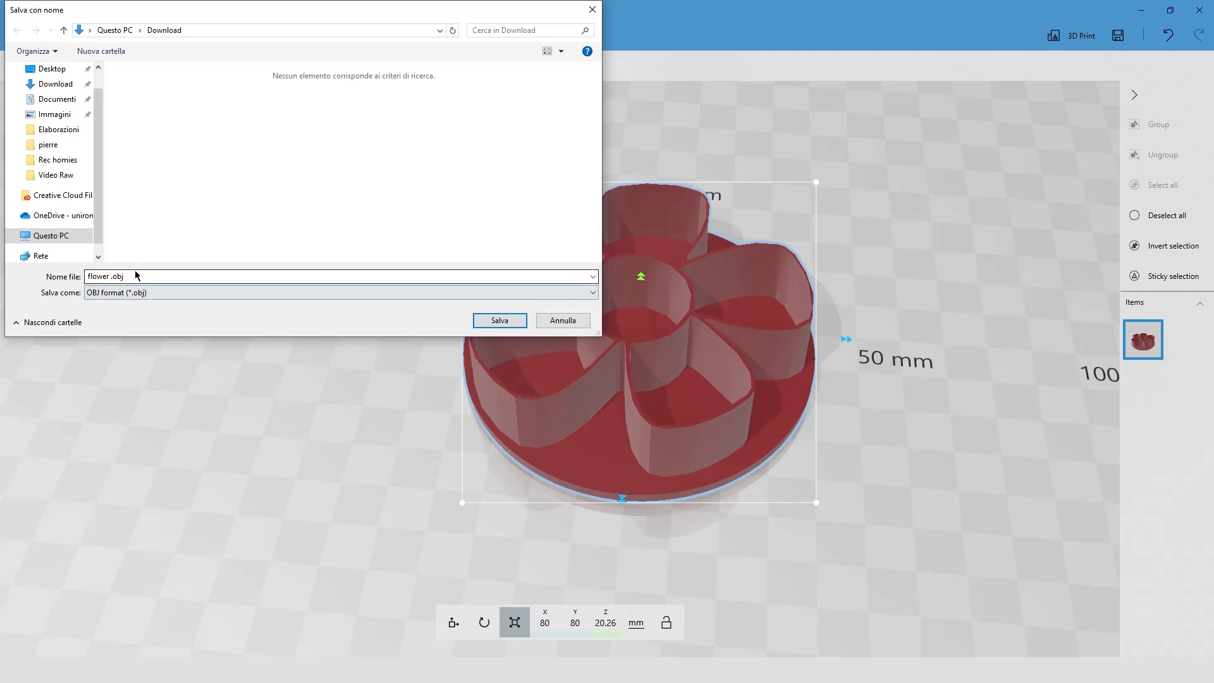
left_click(499, 320)
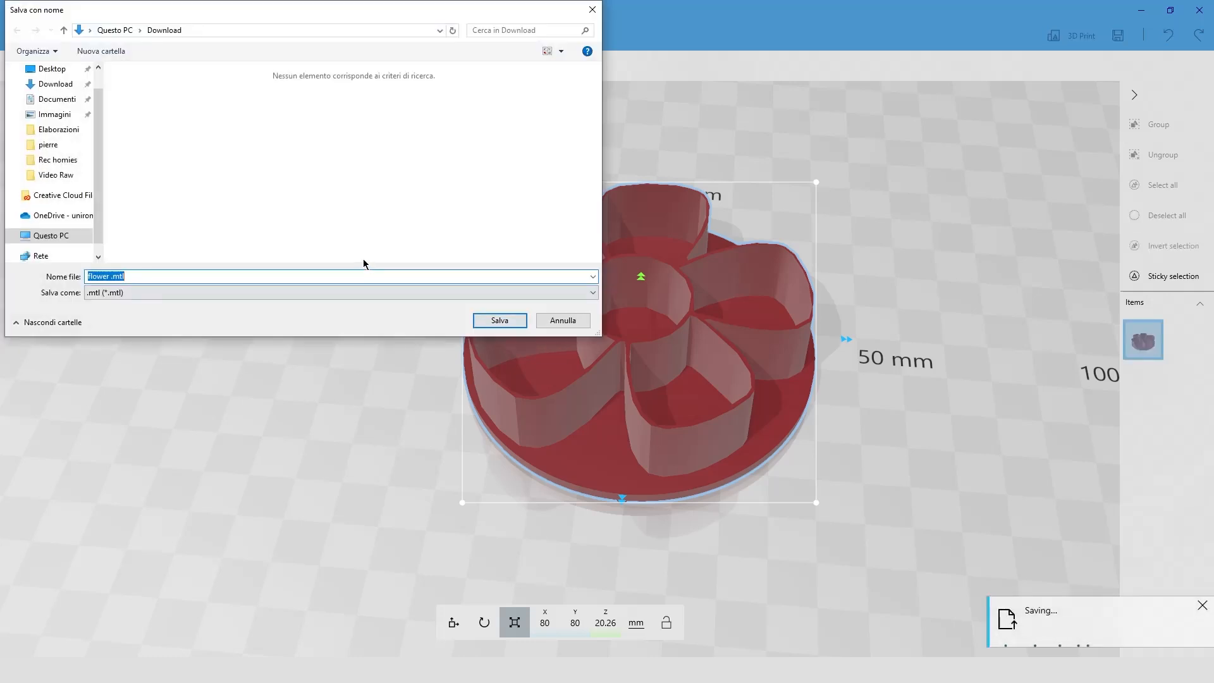
left_click(497, 320)
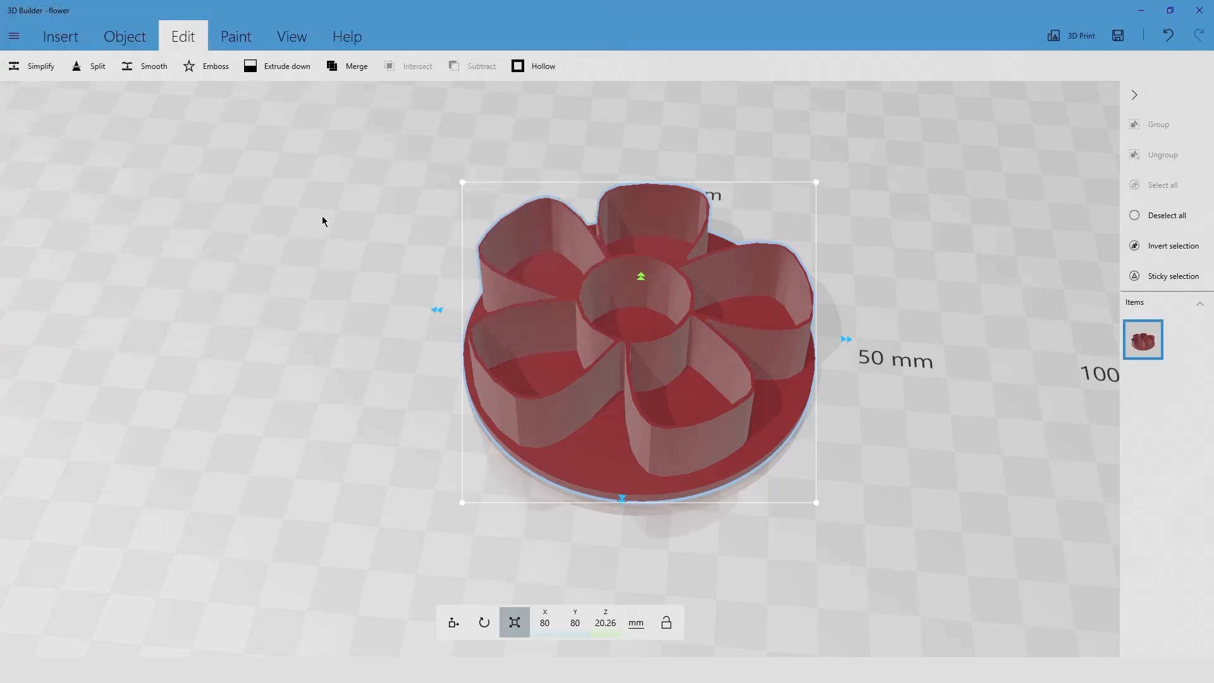